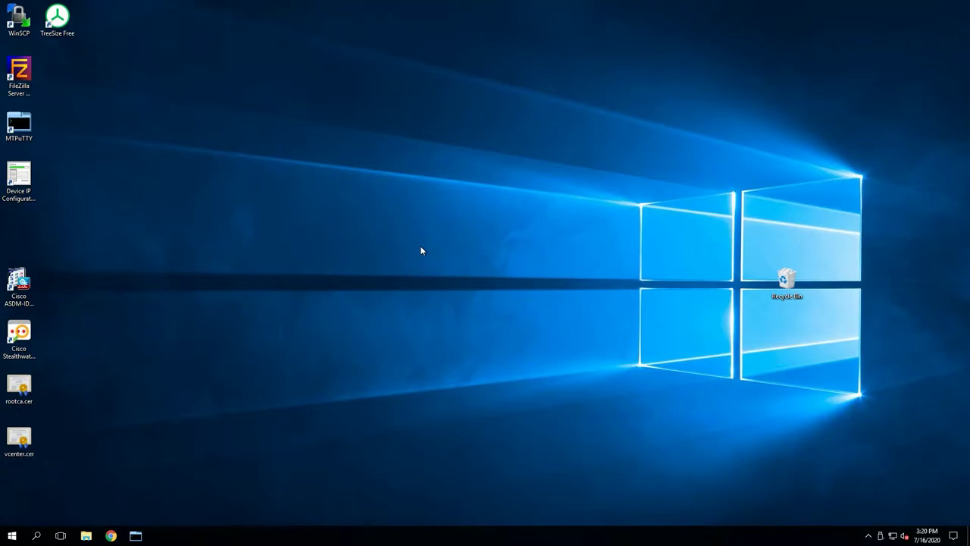
- Open Server Manager and start the Add Roles and Features wizard
left_click(21, 538)
type("server")
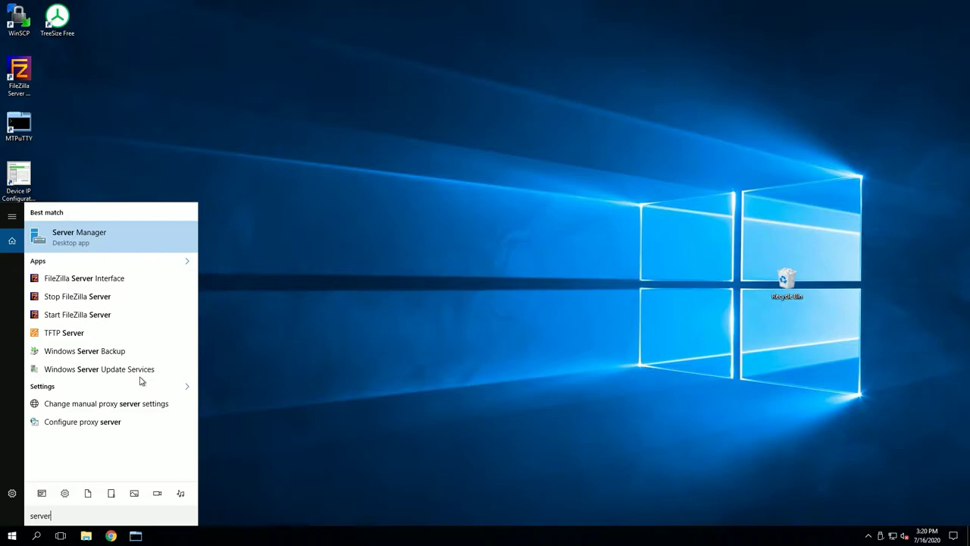
left_click(97, 236)
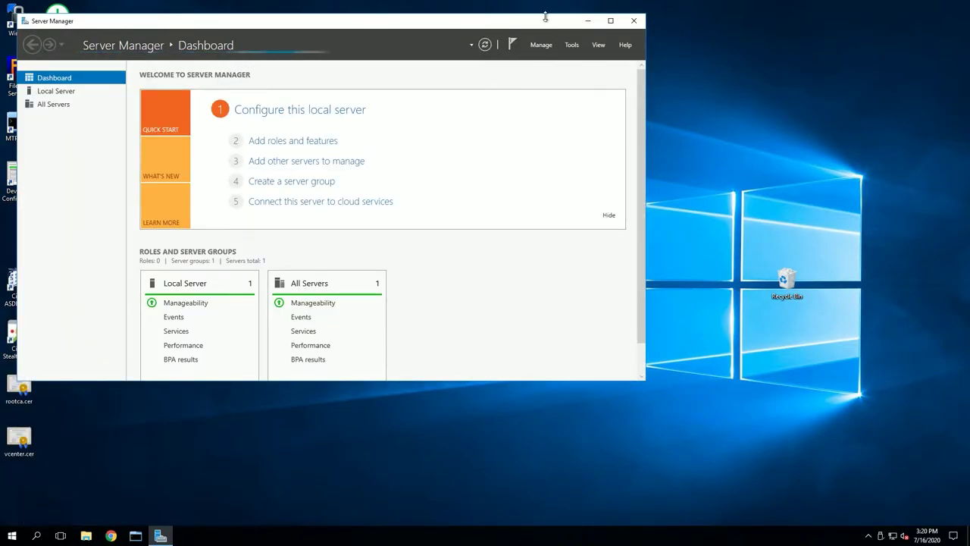
left_click_drag(553, 23, 694, 21)
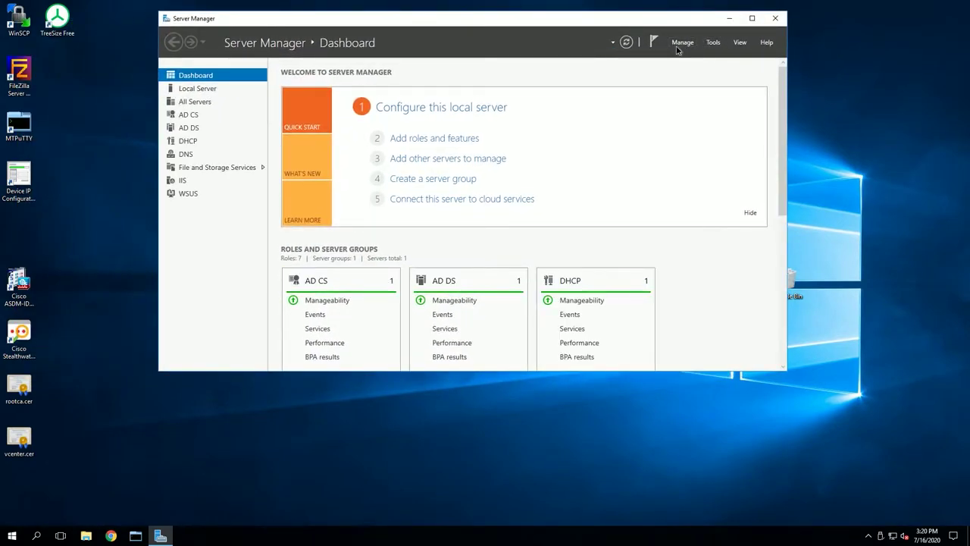
left_click(677, 45)
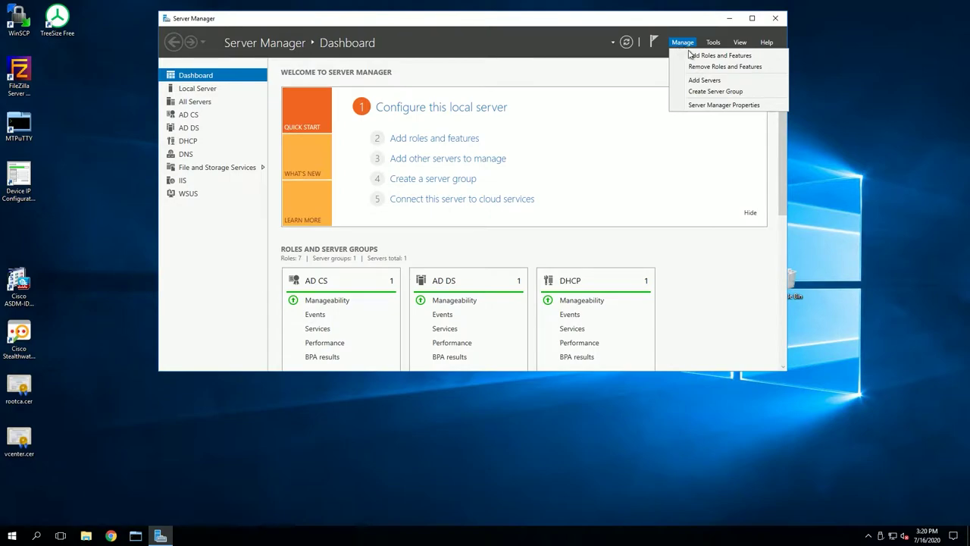
left_click(696, 56)
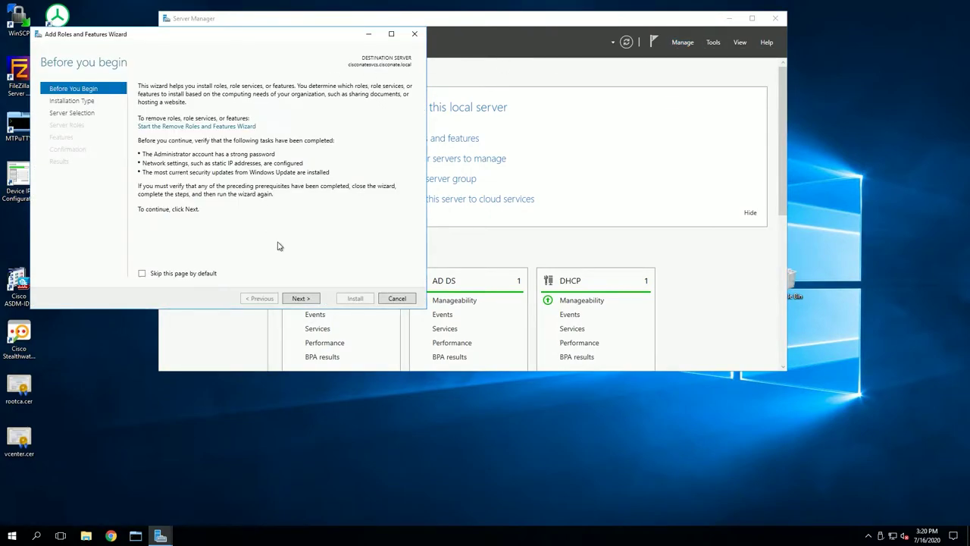
- Proceed to the server roles with role-based or feature-based installation on the server from the server pool
left_click(300, 299)
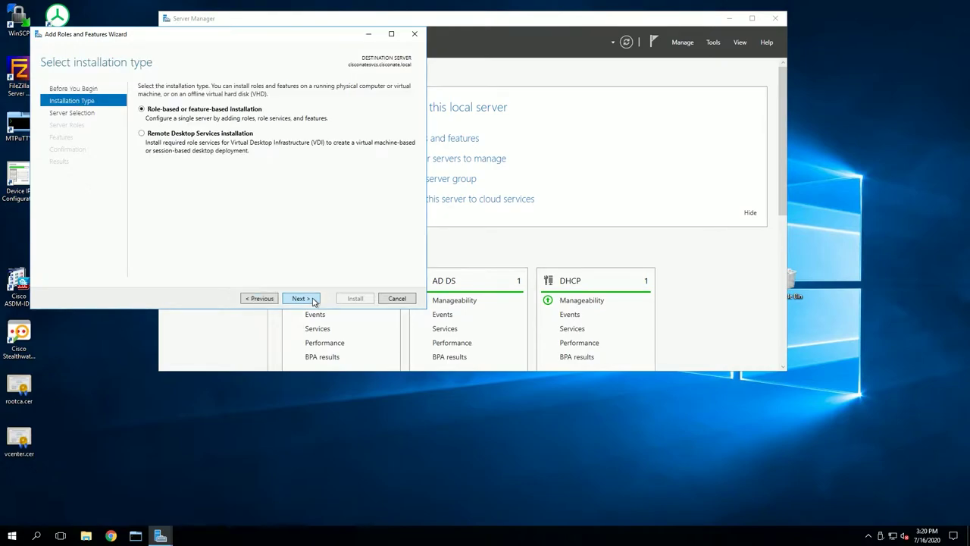
left_click(318, 298)
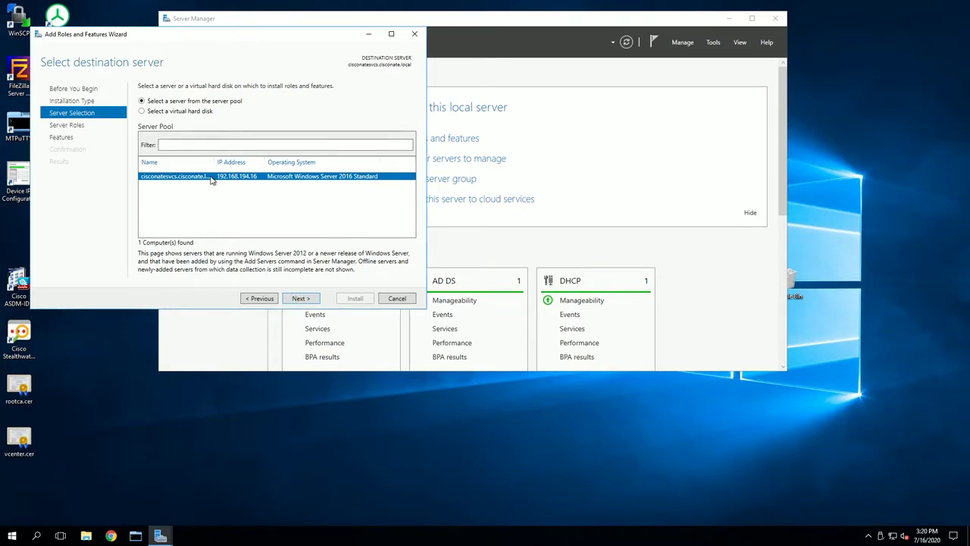
left_click(301, 298)
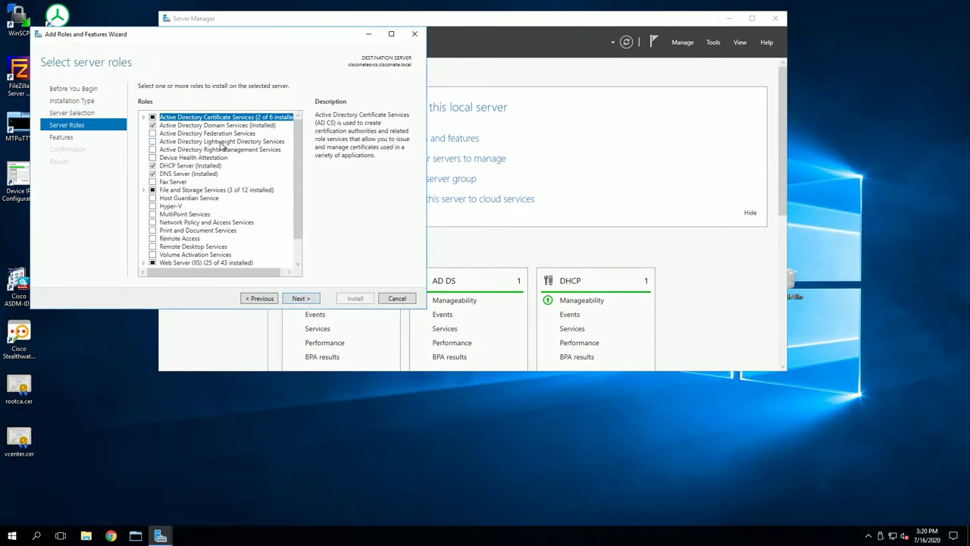
- Examine the role services under File and iSCSI Services for Server for NFS, and close the wizard and Server Manager
scroll(258, 183, "down", 1)
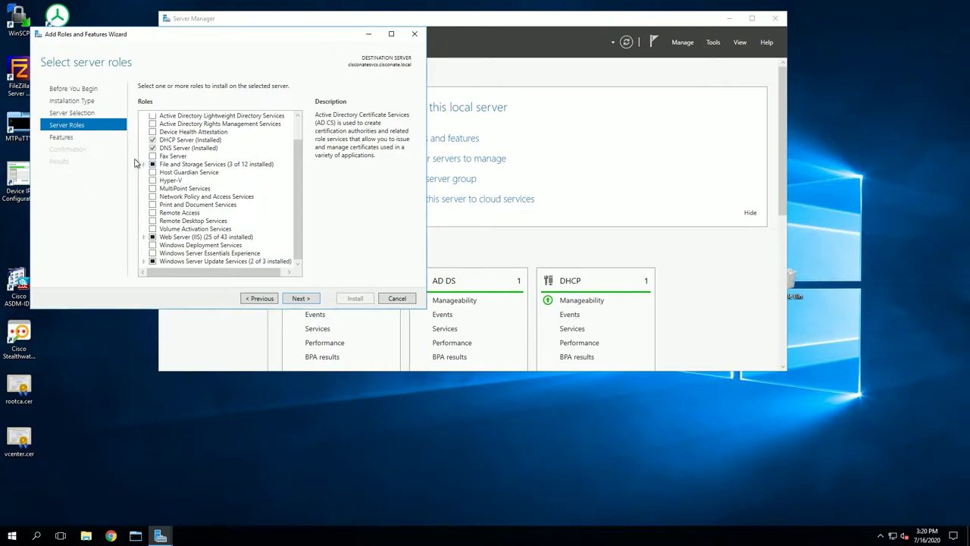
left_click(144, 163)
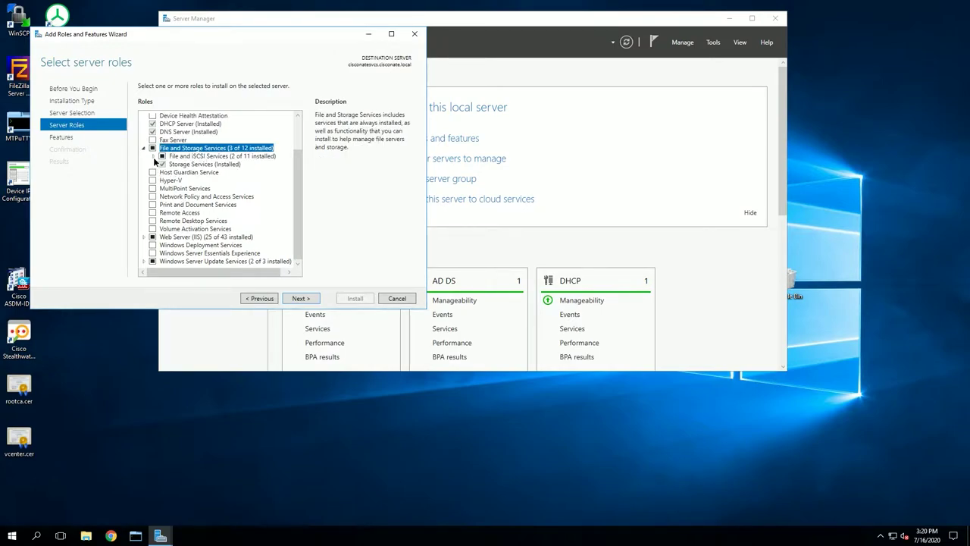
left_click(154, 157)
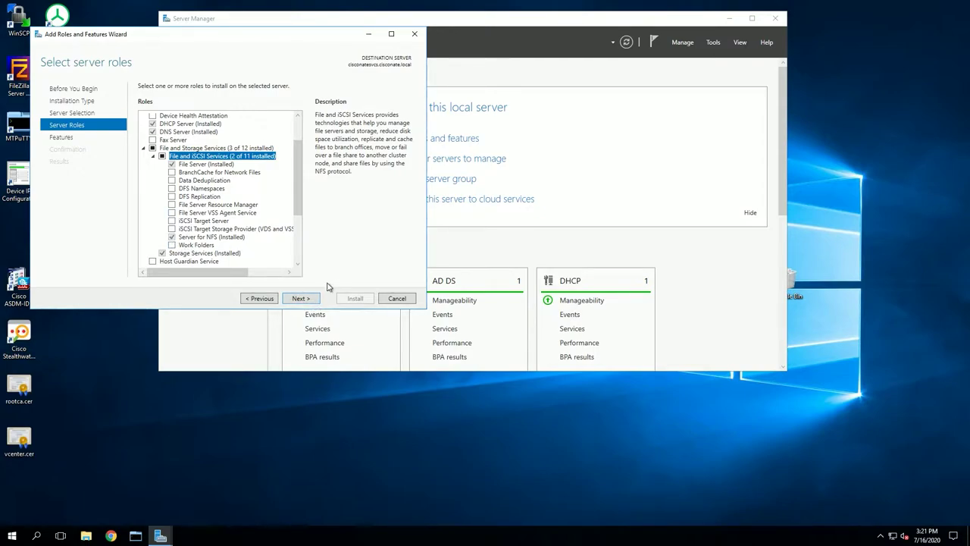
left_click(415, 36)
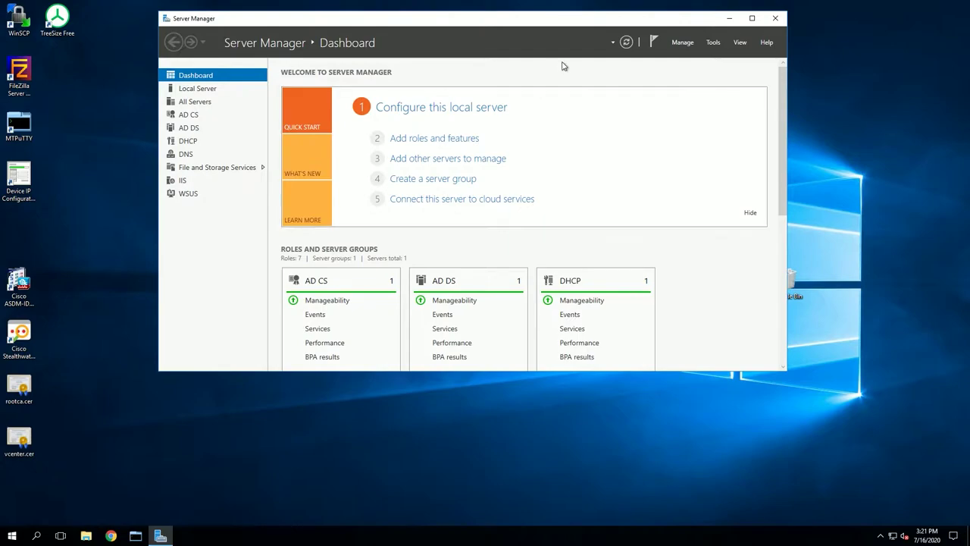
left_click(773, 18)
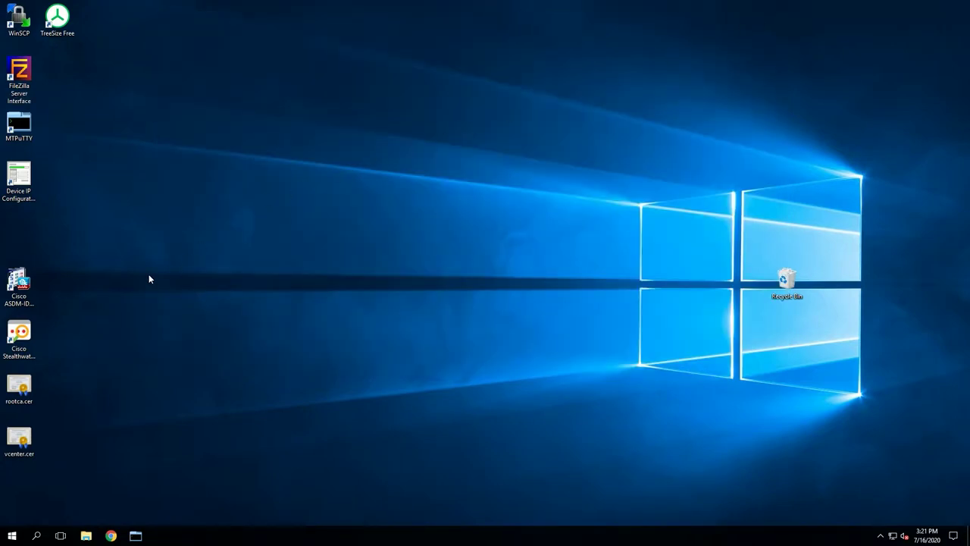
- Open the properties of the fmcbackup folder in C:\Users
left_click(85, 535)
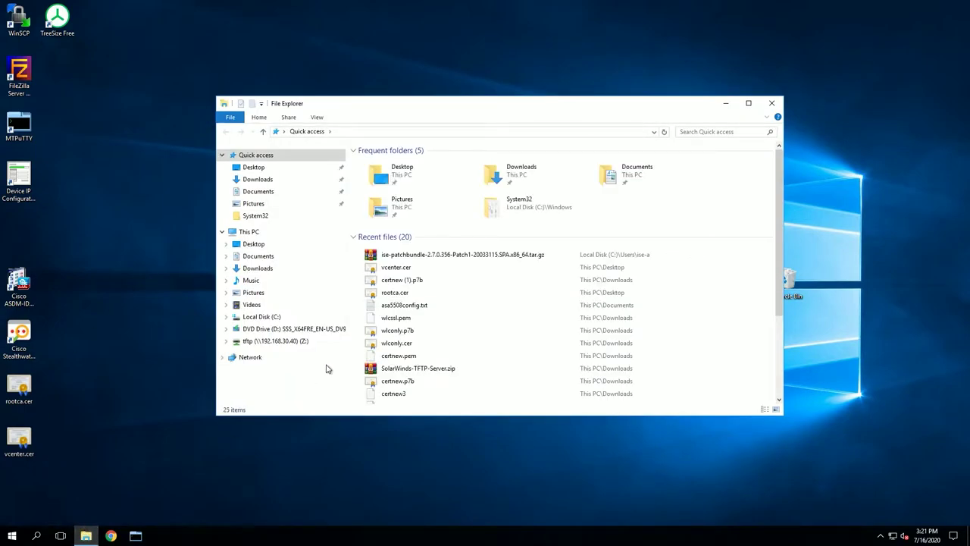
left_click(275, 318)
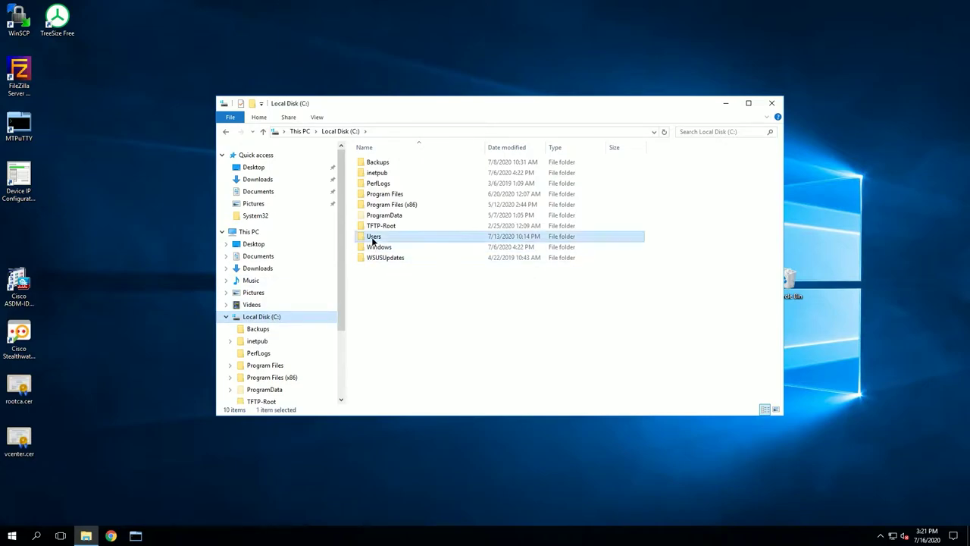
double_click(372, 238)
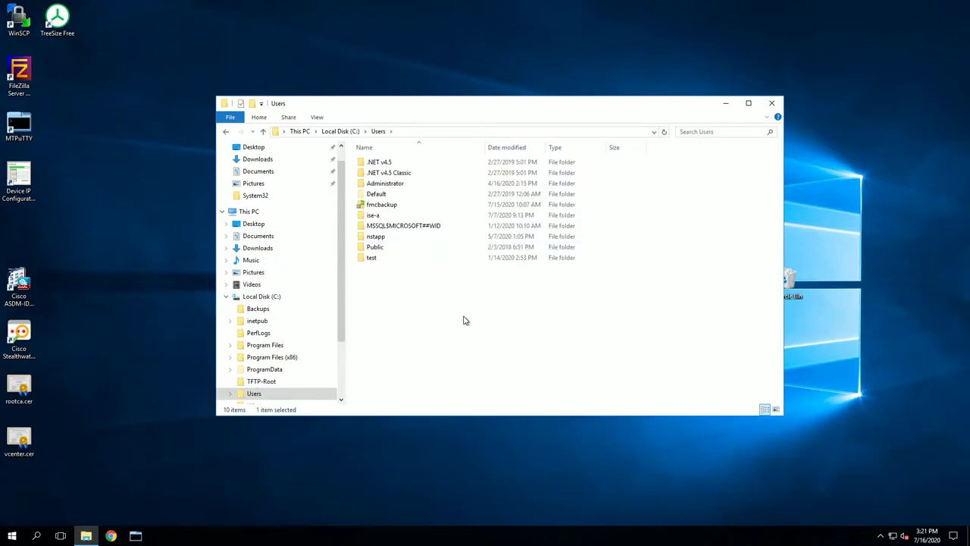
left_click(385, 206)
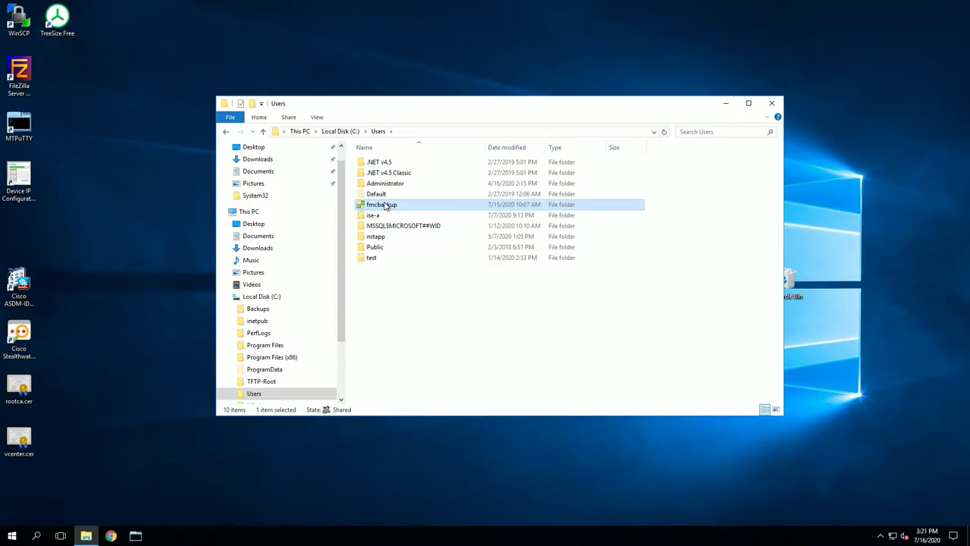
right_click(387, 203)
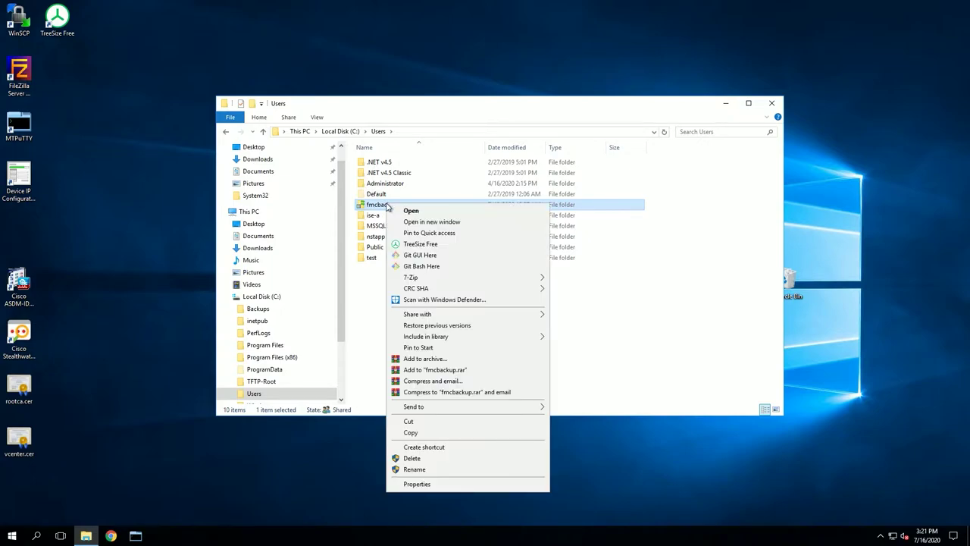
left_click(417, 485)
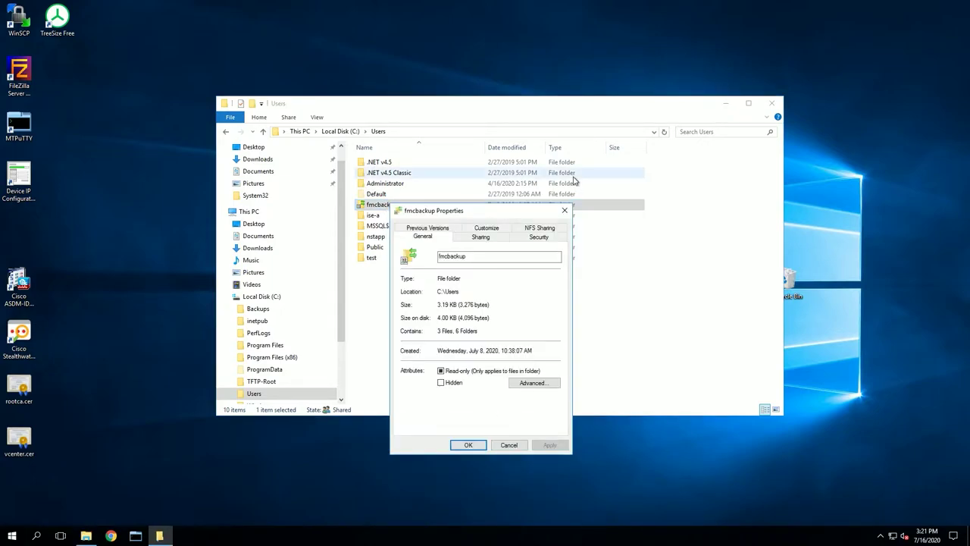
- Open the advanced NFS sharing settings of the fmcbackup folder, with Share this folder enabled
left_click(537, 229)
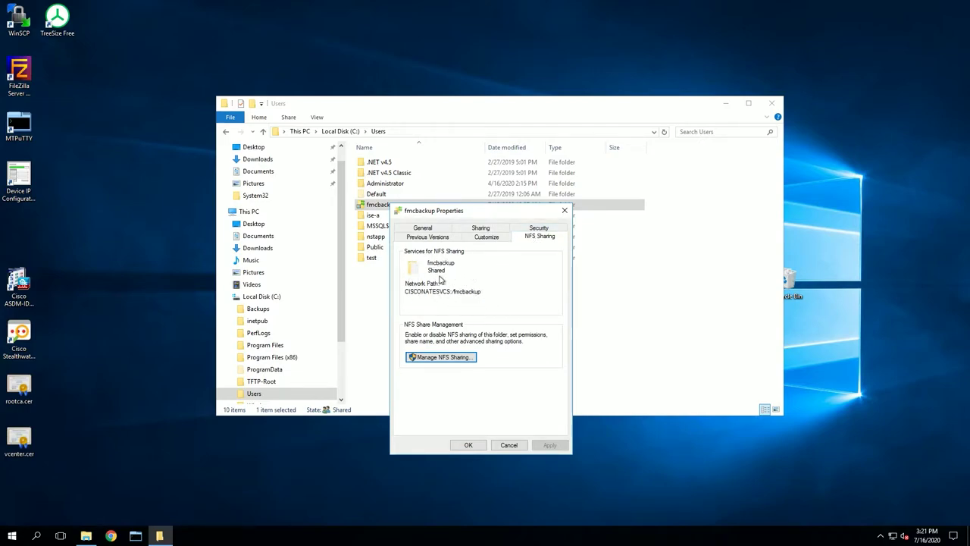
left_click(438, 361)
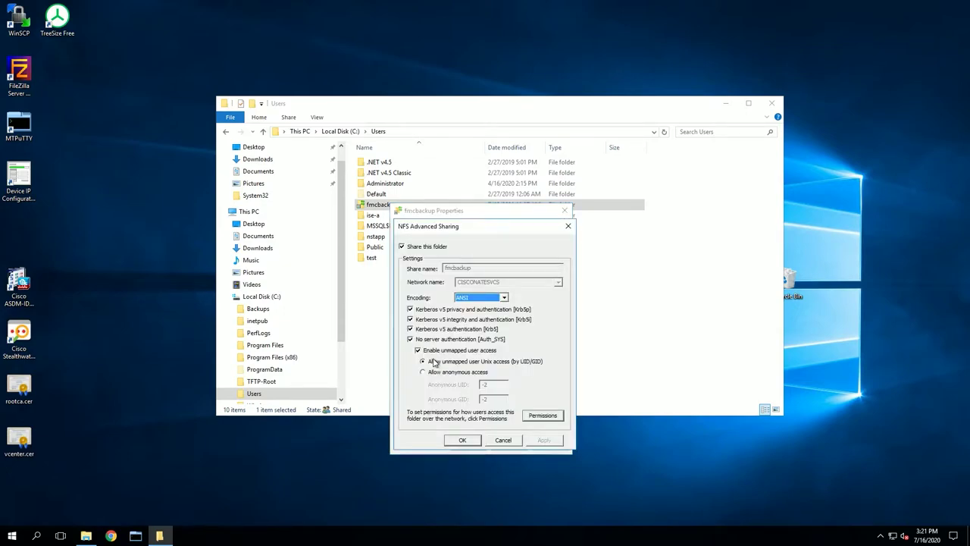
left_click(402, 248)
left_click(403, 249)
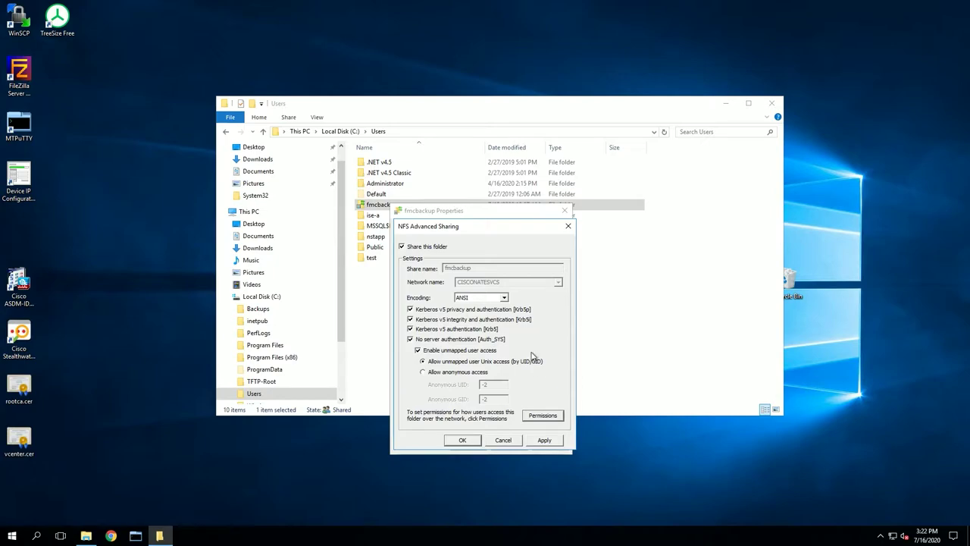
- Set the NFS share permissions for ALL MACHINES to Read-Write and save the folder's sharing settings
left_click(546, 419)
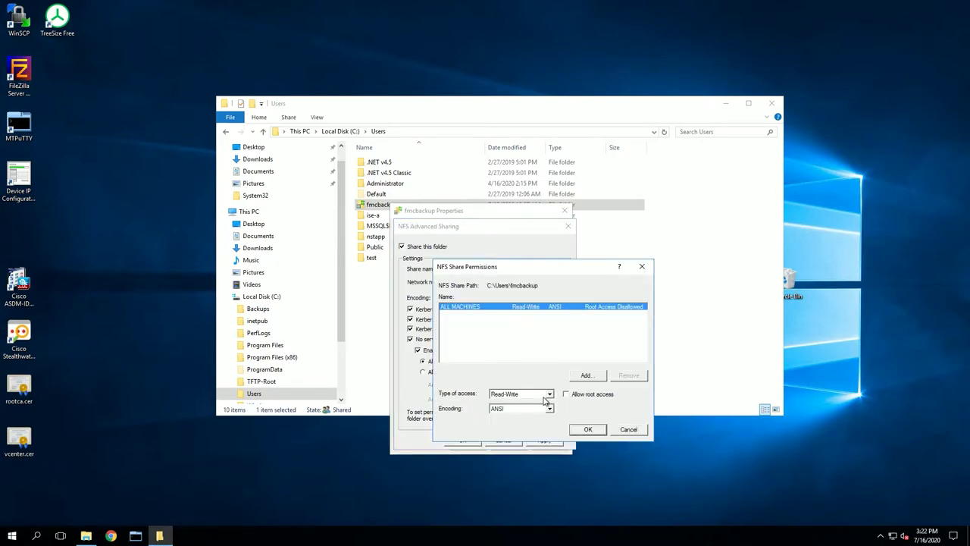
left_click(549, 394)
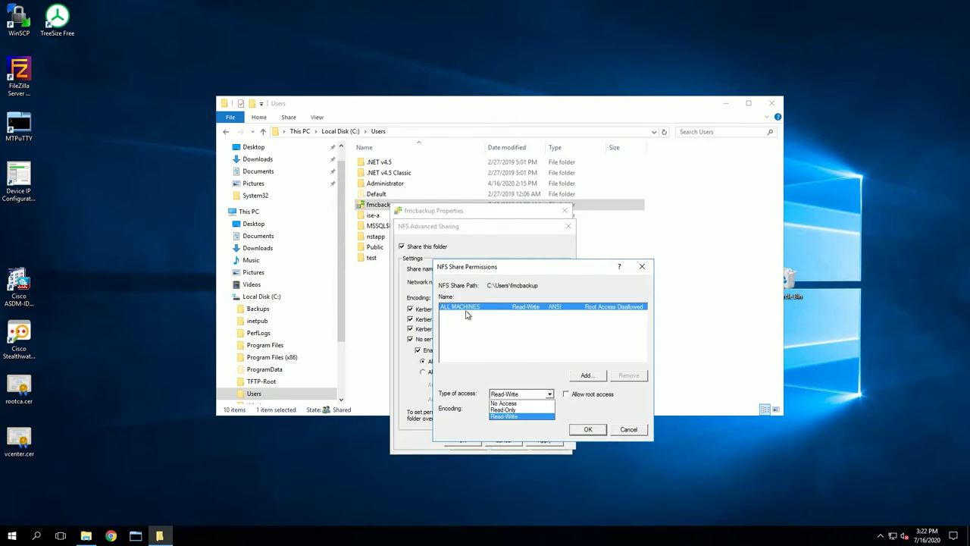
left_click(504, 416)
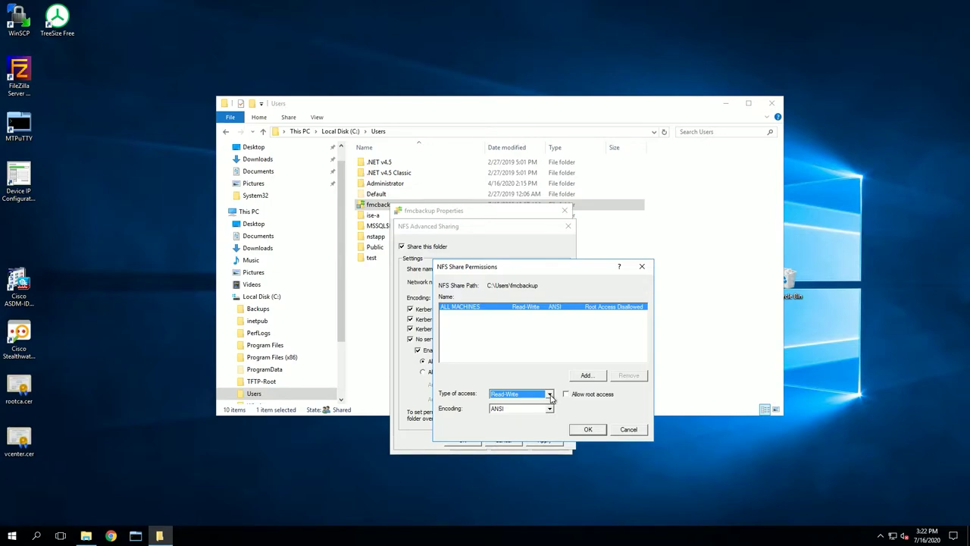
left_click(551, 394)
left_click(525, 417)
left_click(588, 430)
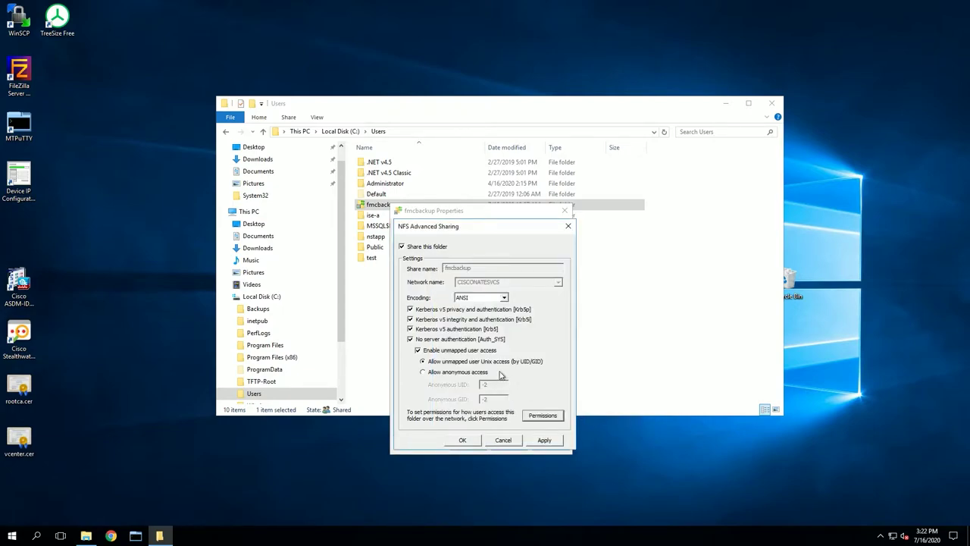
left_click(463, 441)
left_click(461, 444)
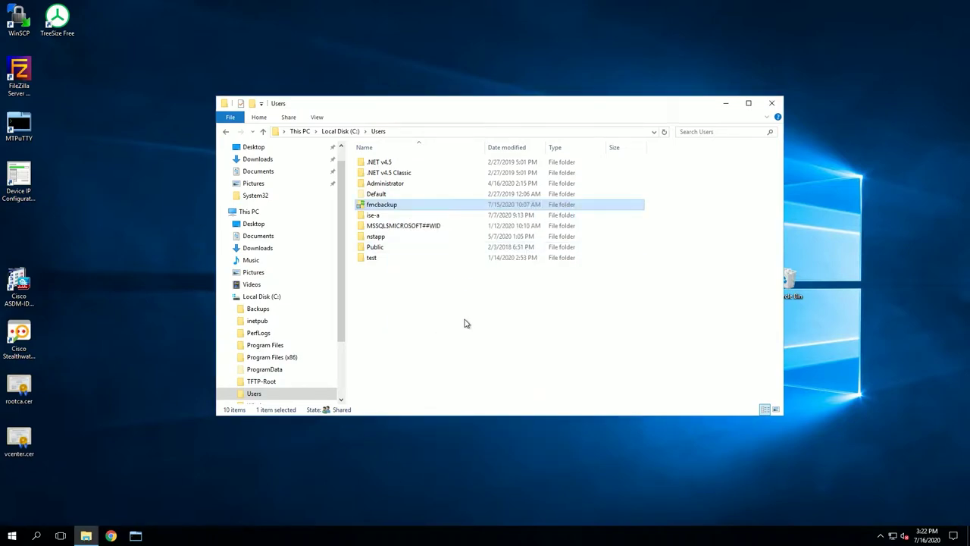
- Reopen the fmcbackup folder's NFS sharing properties and examine the network path of the share
right_click(374, 205)
left_click(404, 486)
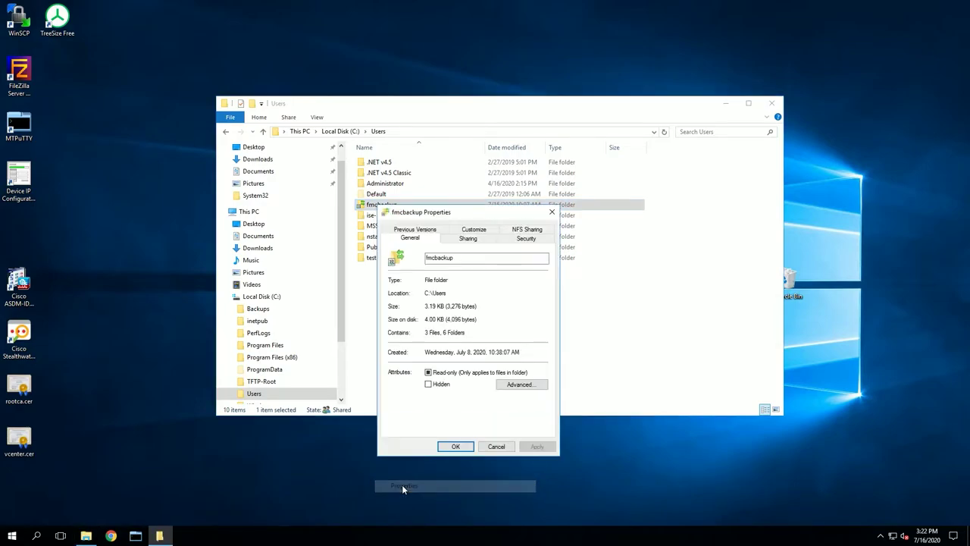
left_click(527, 230)
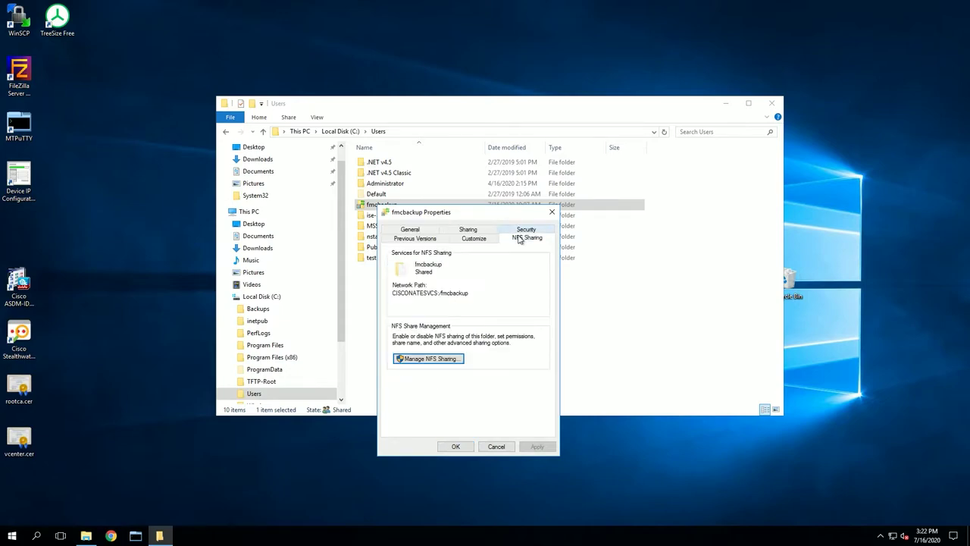
left_click_drag(393, 292, 469, 293)
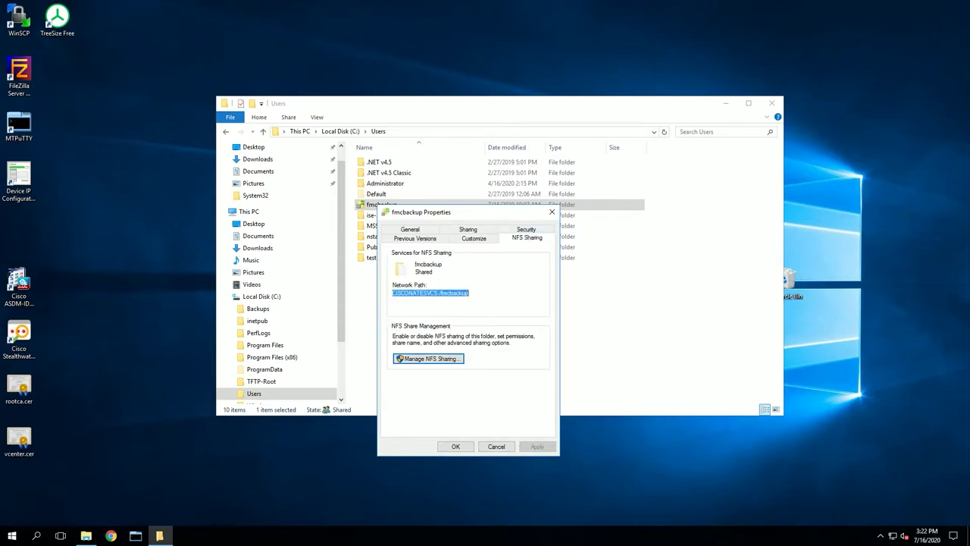
left_click(471, 294)
left_click_drag(470, 293, 392, 293)
left_click(393, 294)
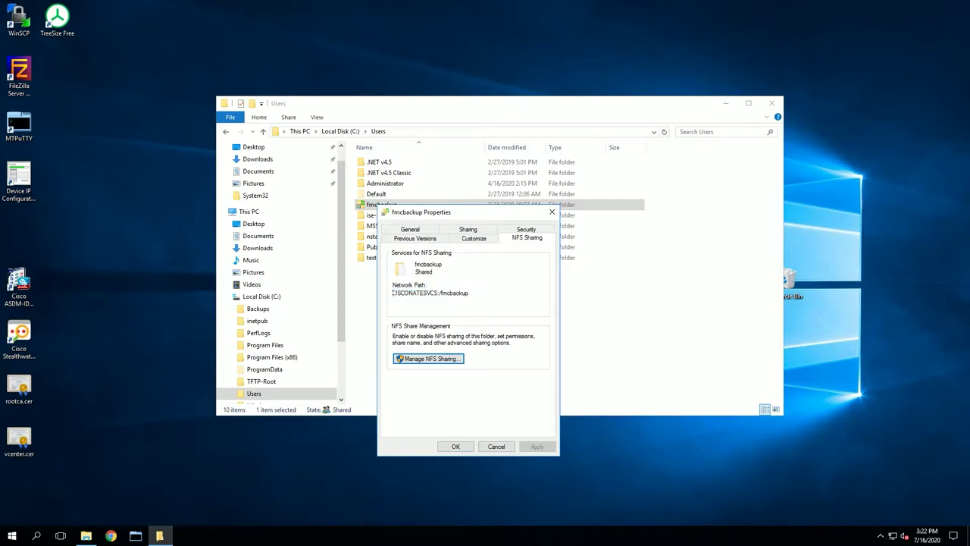
left_click_drag(439, 292, 467, 294)
left_click_drag(439, 292, 389, 294)
- Leave the remote desktop session for the local desktop, closing the Users and Cisco RDP folder windows
left_click(771, 103)
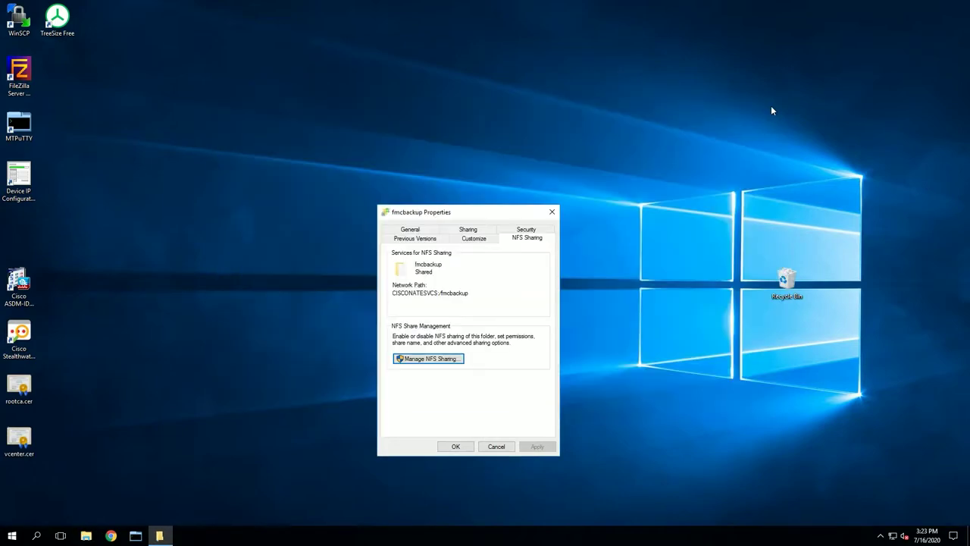
left_click_drag(505, 210, 509, 43)
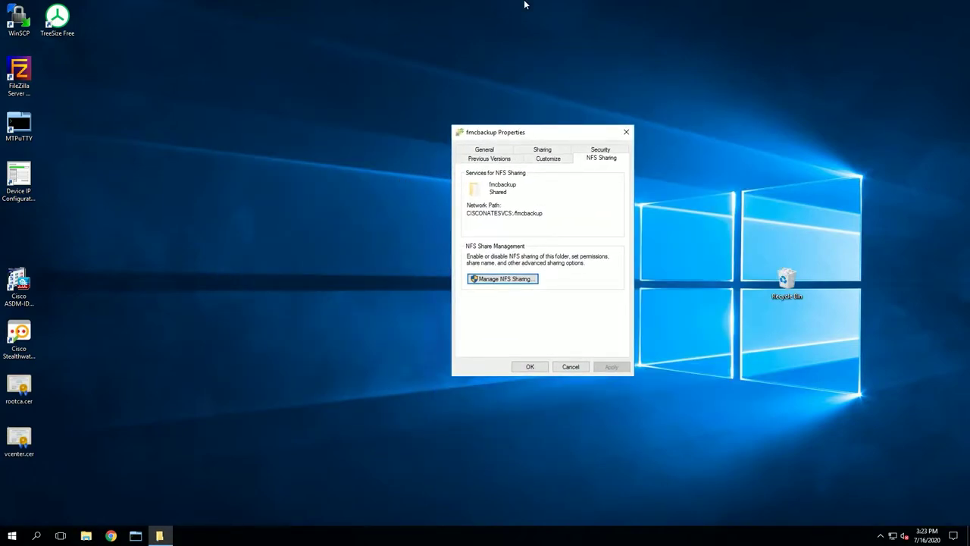
left_click(584, 8)
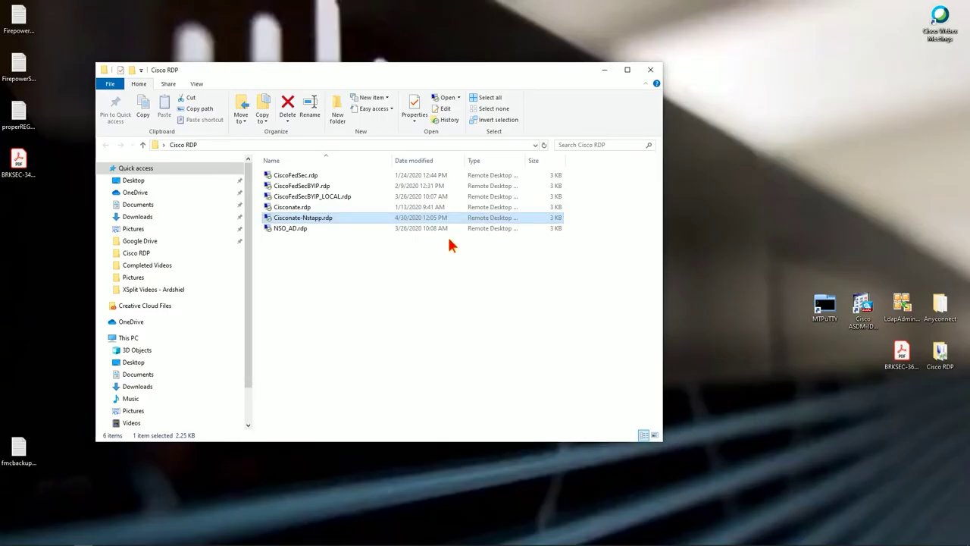
left_click(651, 69)
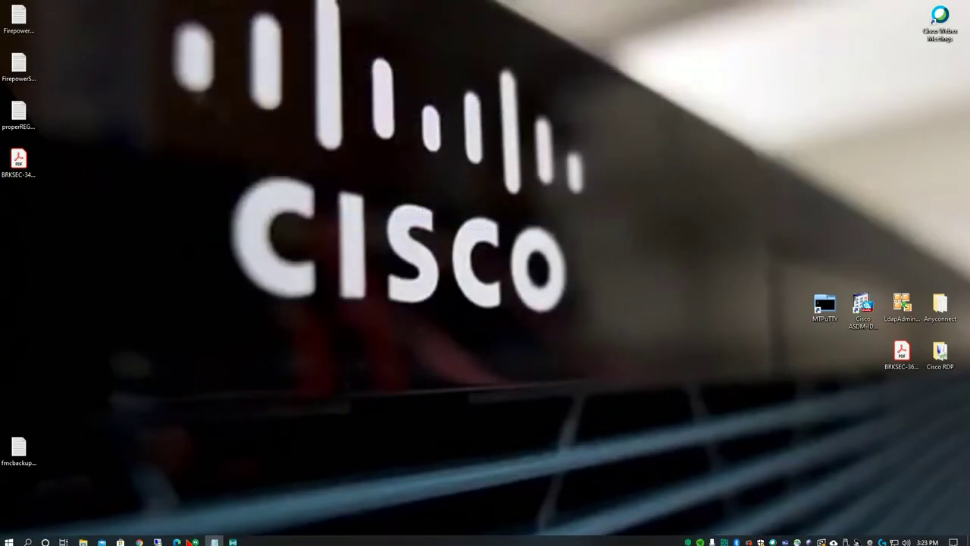
- Switch to Chrome, open the Firepower Management Center at fmc-a.cisconate.local and go to its Remote Storage Device configuration
left_click(138, 542)
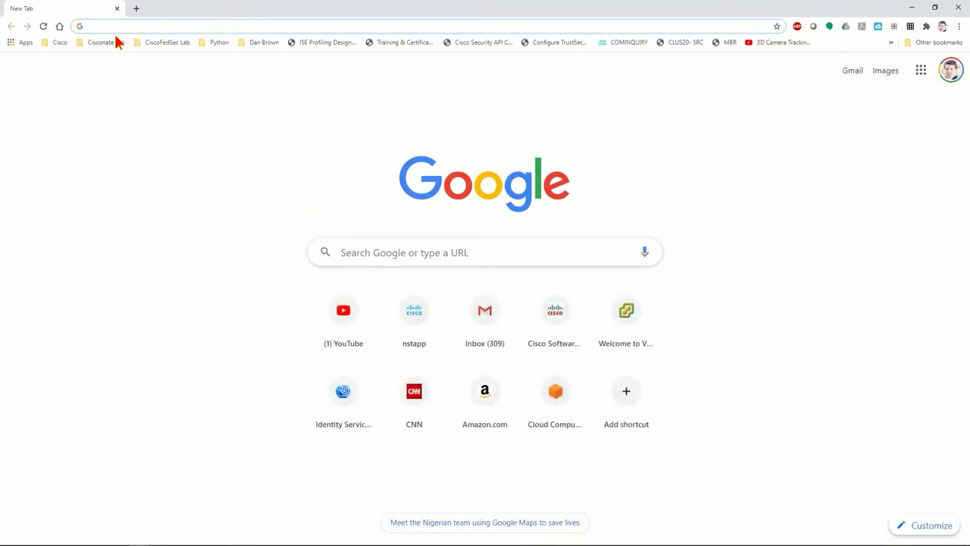
left_click(118, 41)
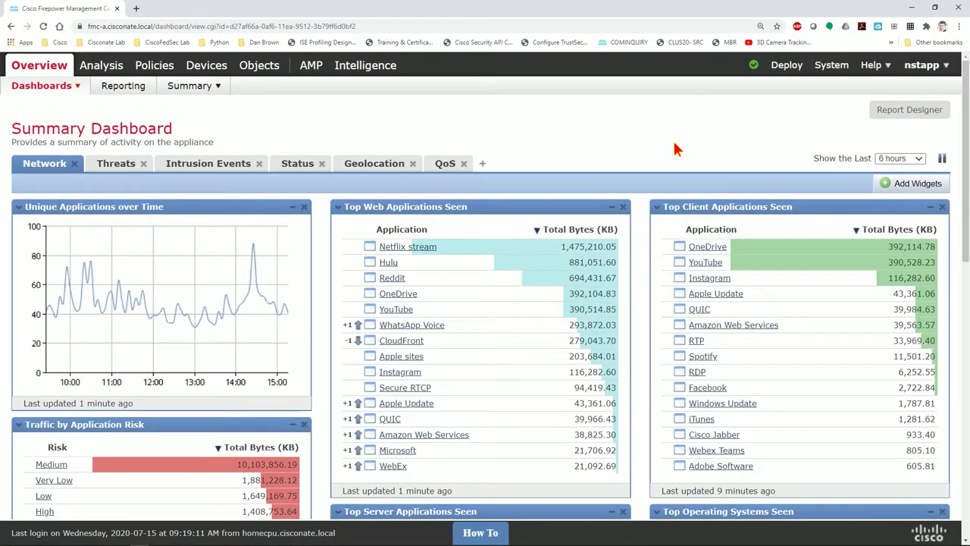
mouse_move(827, 68)
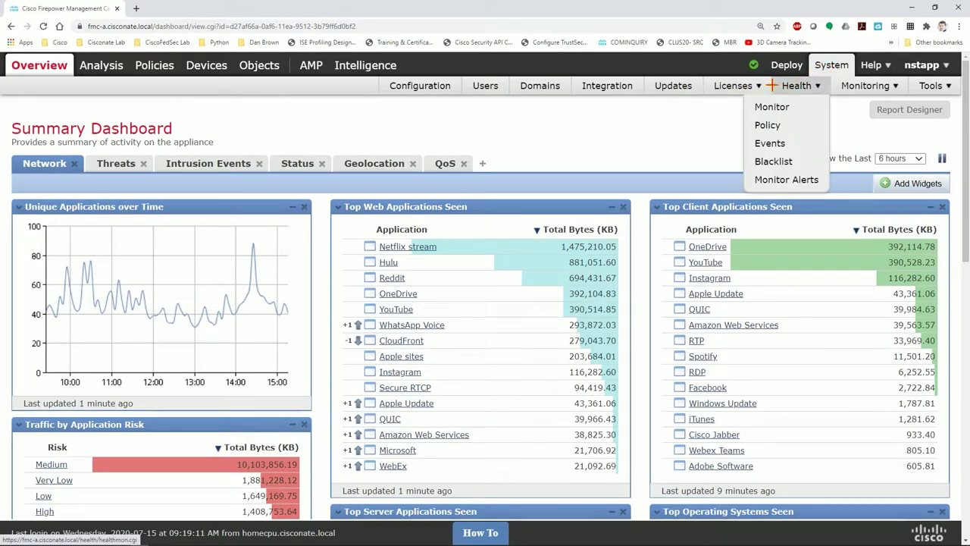
left_click(432, 85)
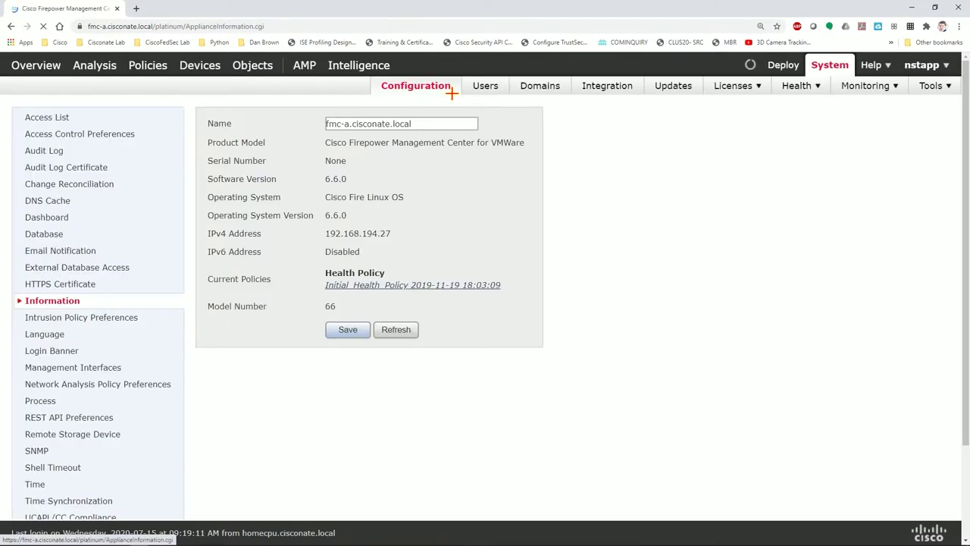
left_click(60, 434)
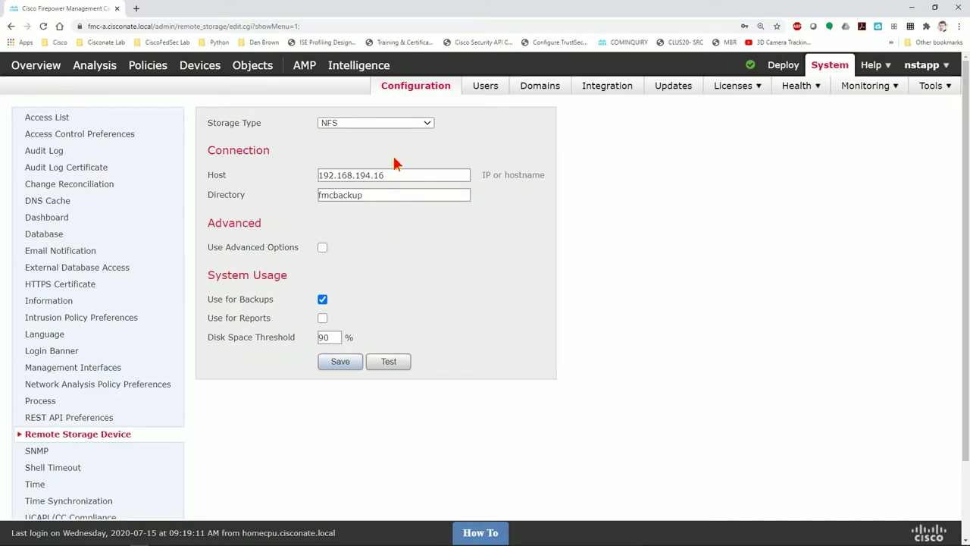
- Switch the storage type to Local (No Remote Storage) and back to NFS, and review the connection's host and directory
left_click(411, 124)
left_click(400, 133)
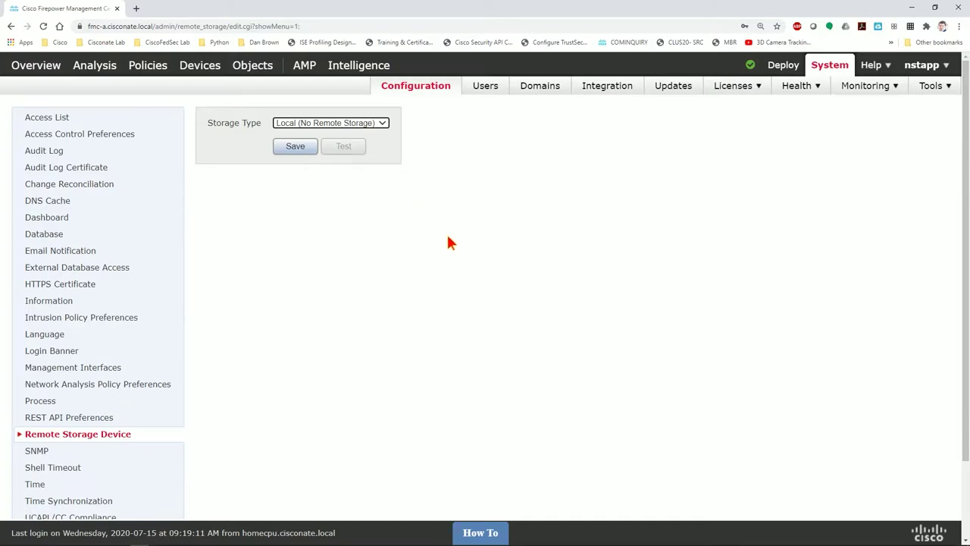
left_click(382, 124)
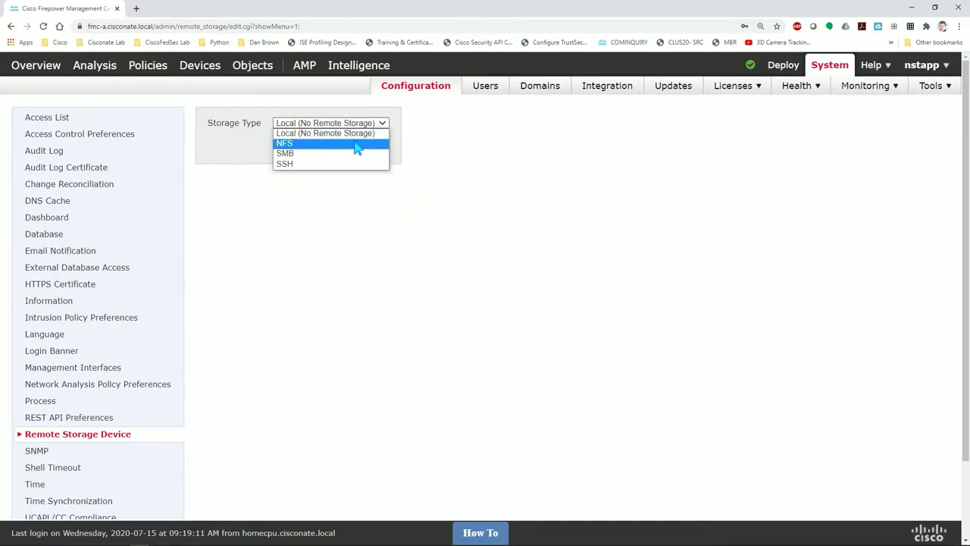
left_click(358, 144)
left_click_drag(385, 175, 318, 175)
left_click(372, 196)
left_click_drag(369, 195, 317, 196)
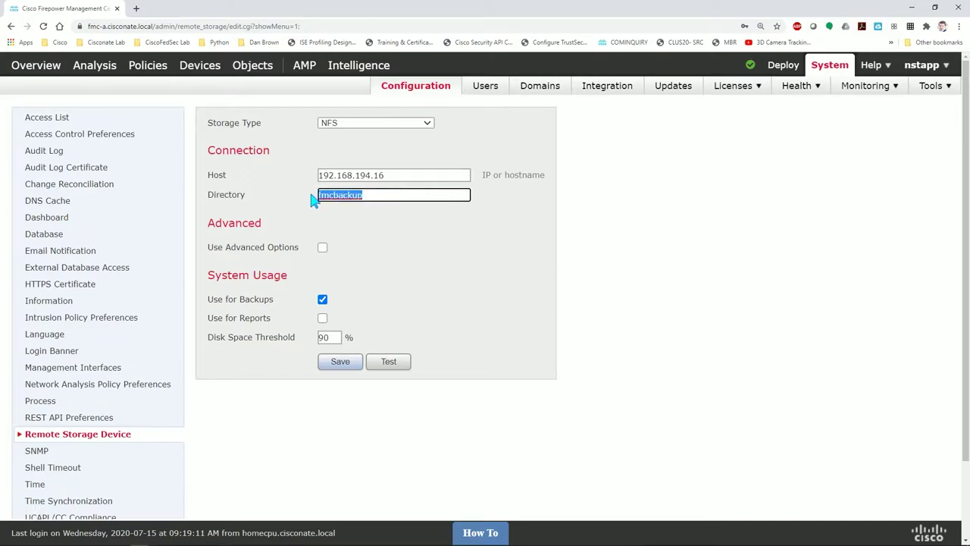
left_click(369, 195)
left_click_drag(377, 195, 318, 198)
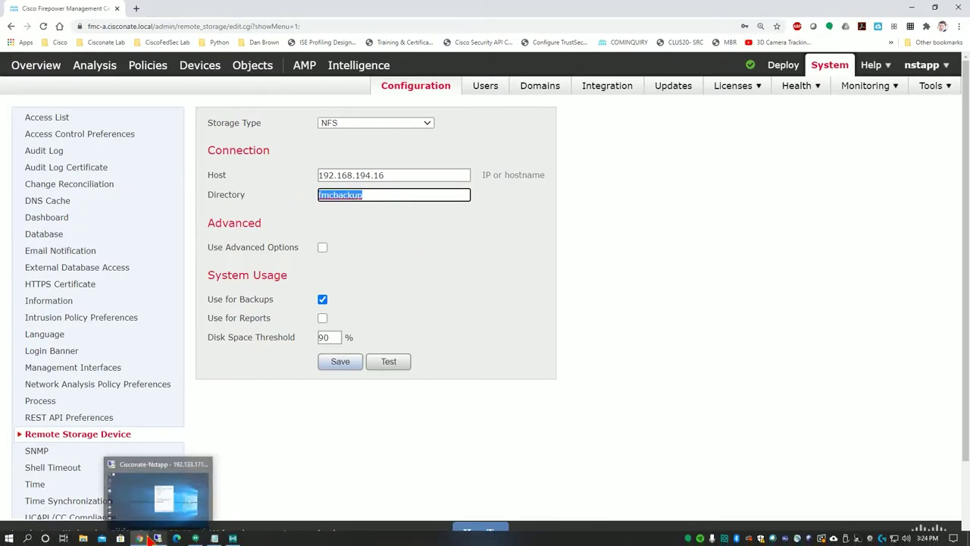
- Switch to the remote desktop session to compare the fmcbackup share's network path, and return to the Firepower Management Center
left_click(159, 538)
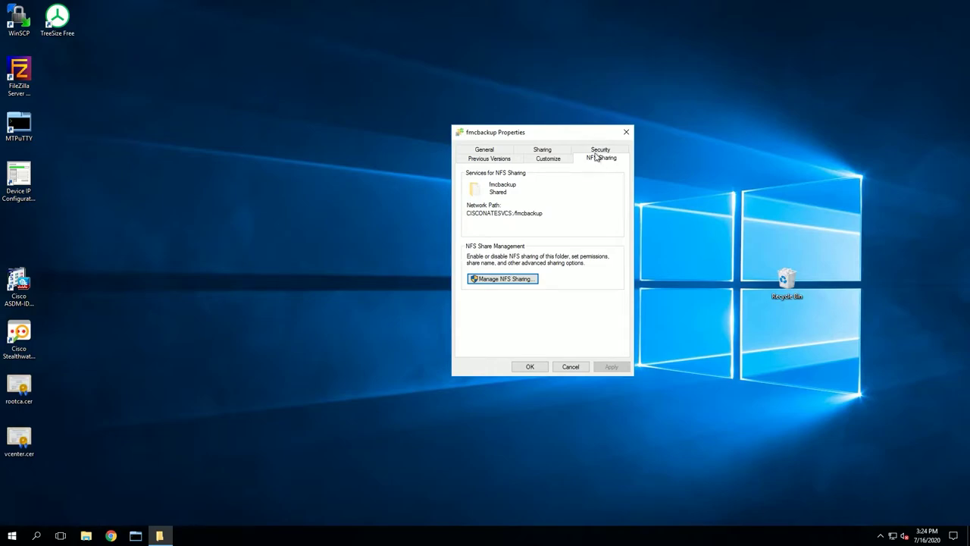
left_click_drag(544, 213, 506, 213)
double_click(507, 213)
left_click_drag(514, 214, 545, 214)
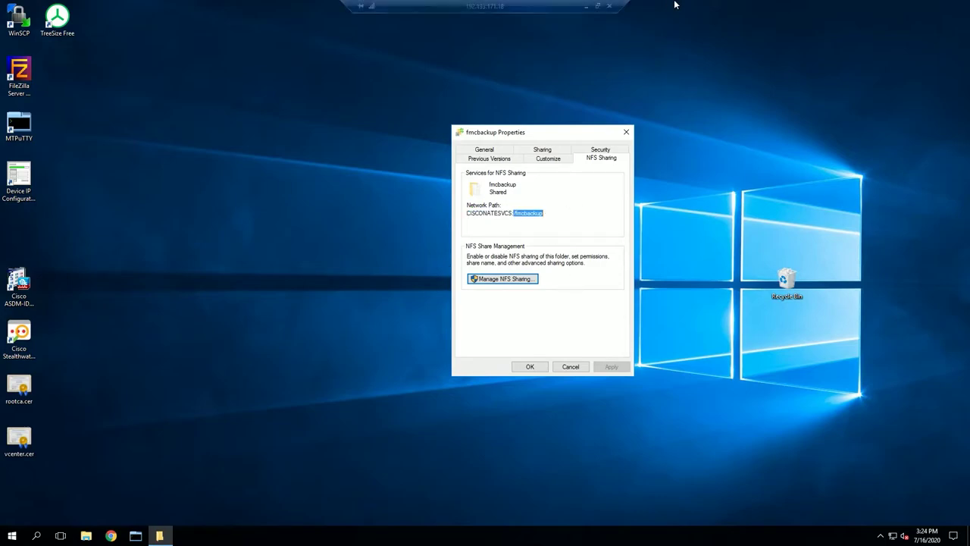
mouse_move(645, 11)
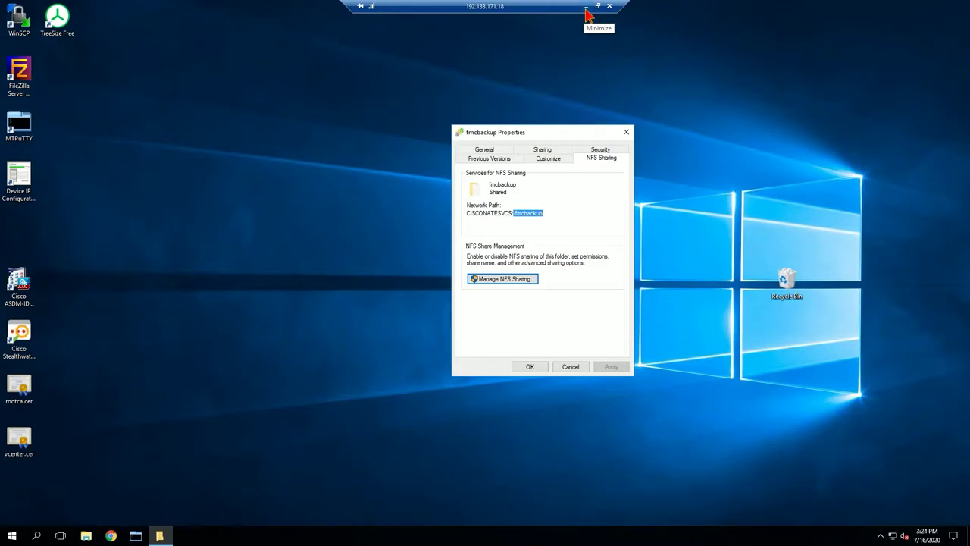
left_click(587, 10)
- Recheck the NFS host and directory and test the remote storage connection
left_click_drag(396, 175, 317, 175)
left_click_drag(388, 195, 317, 198)
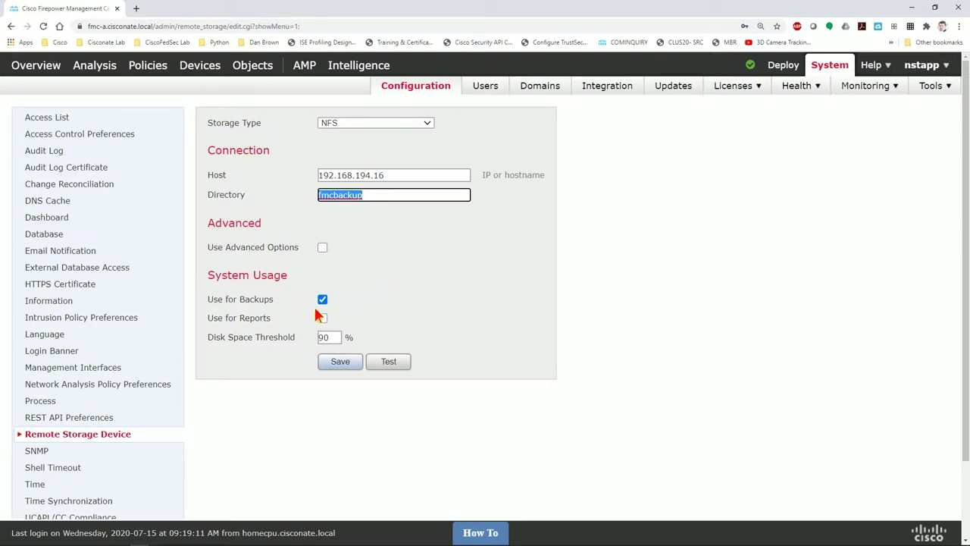
left_click(387, 363)
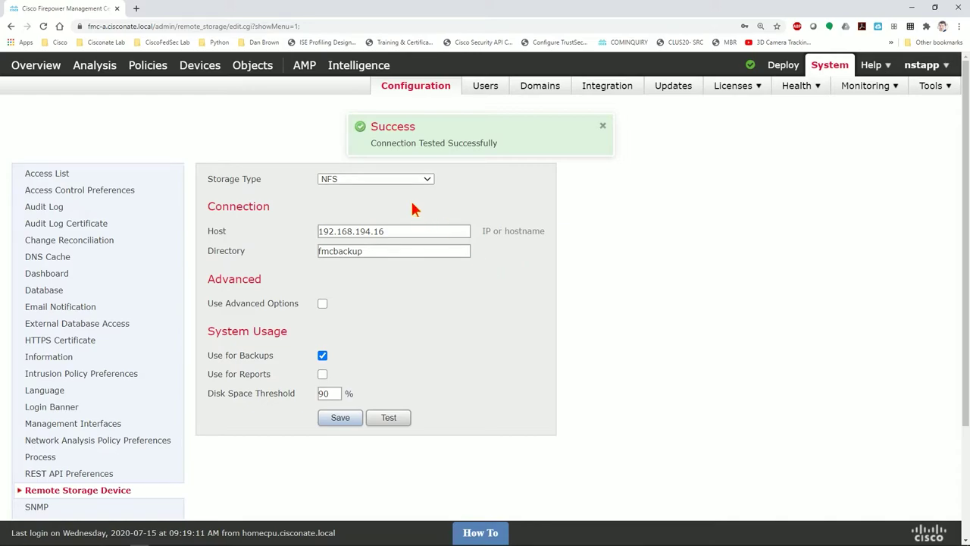
- Try the advanced options with the command line option -o nolock, and turn the advanced options off again
left_click(322, 303)
left_click(351, 321)
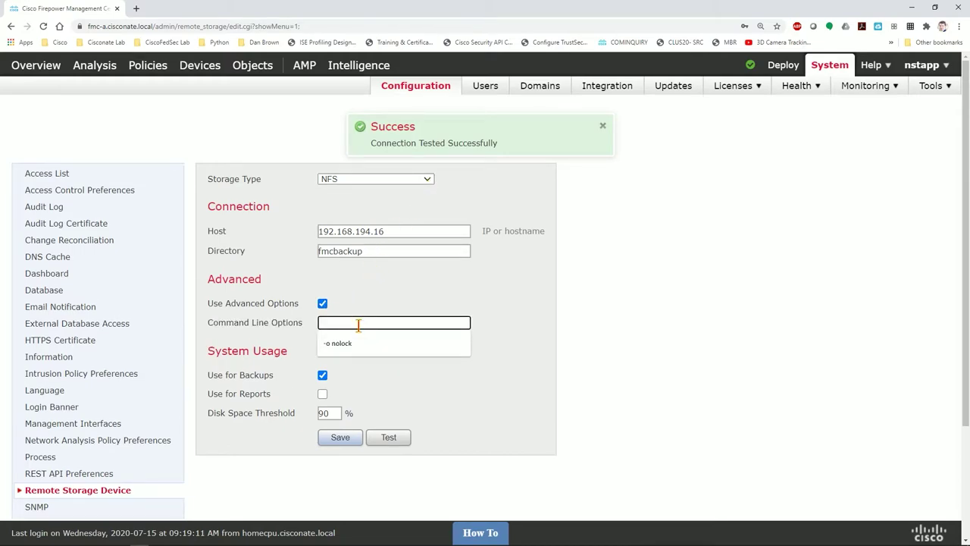
left_click(361, 342)
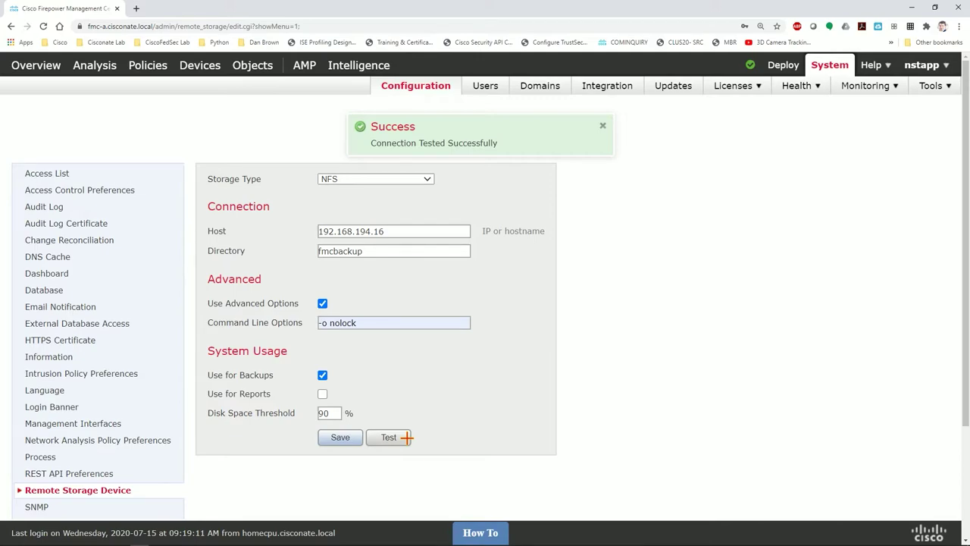
left_click(323, 304)
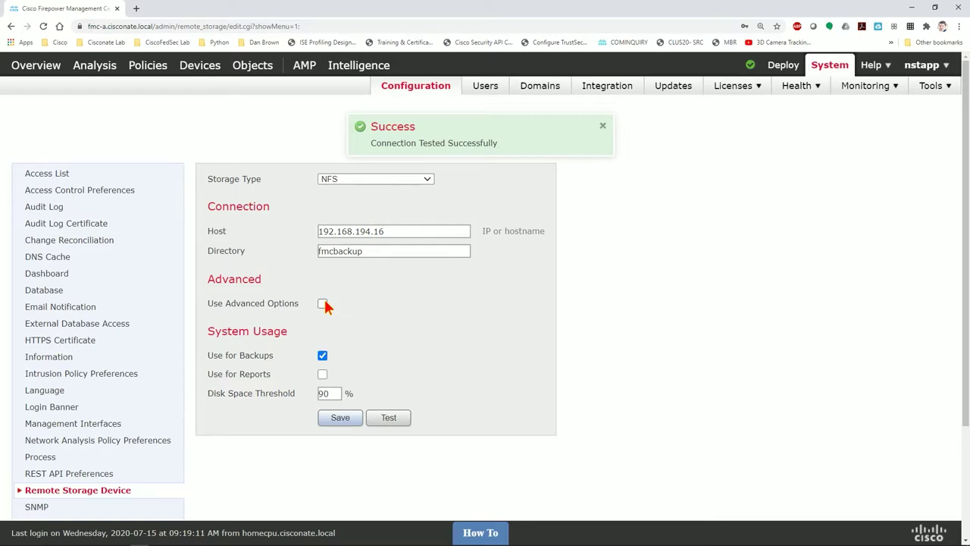
- Save the remote storage device configuration for backups and open the Backup/Restore management page
left_click(339, 418)
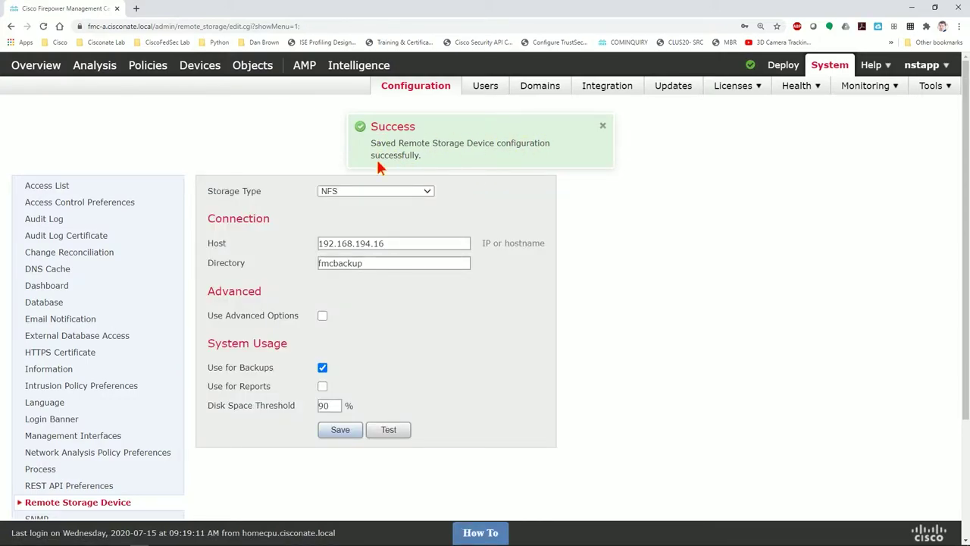
left_click(603, 125)
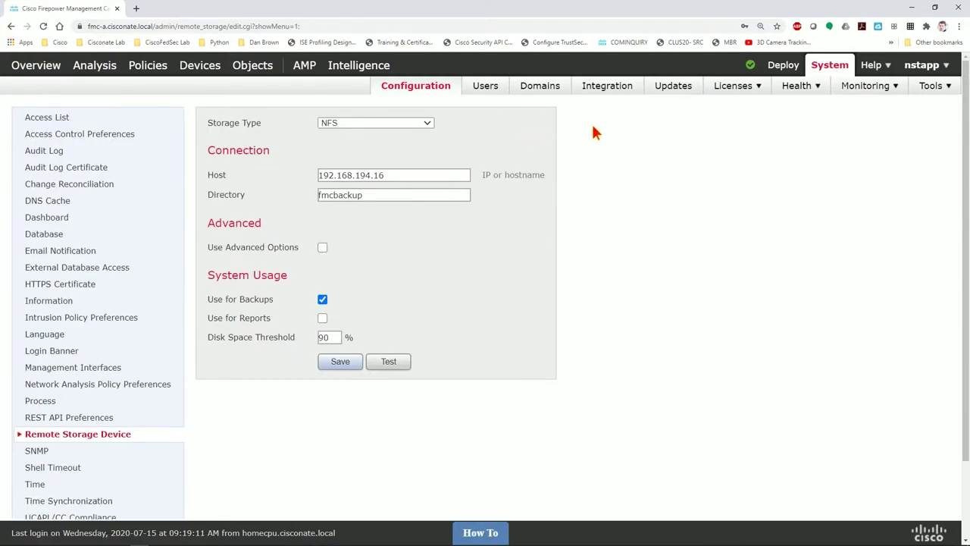
mouse_move(892, 86)
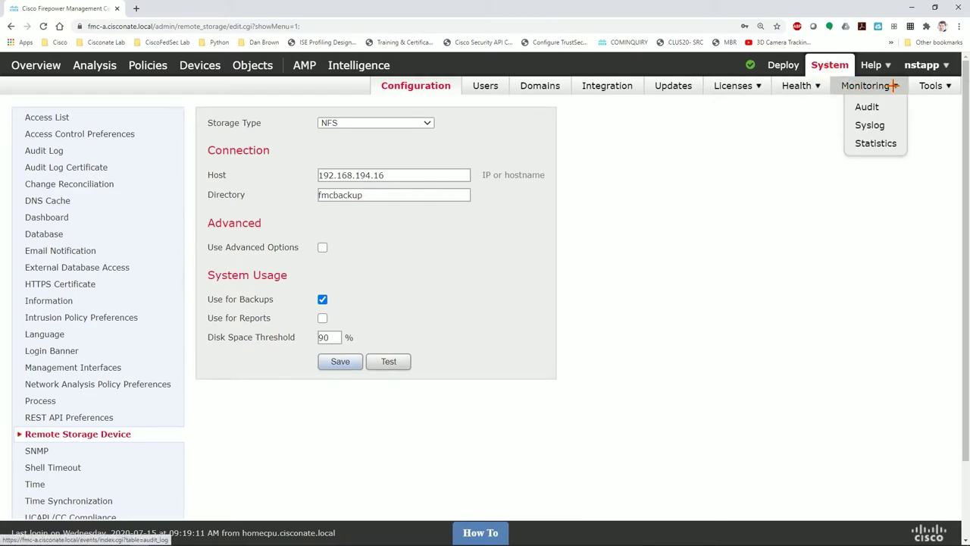
mouse_move(932, 86)
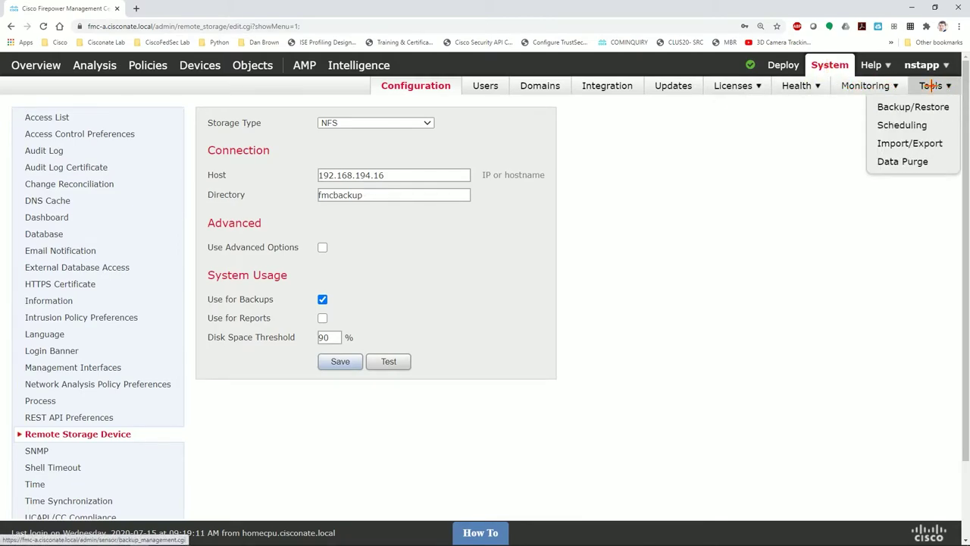
left_click(898, 108)
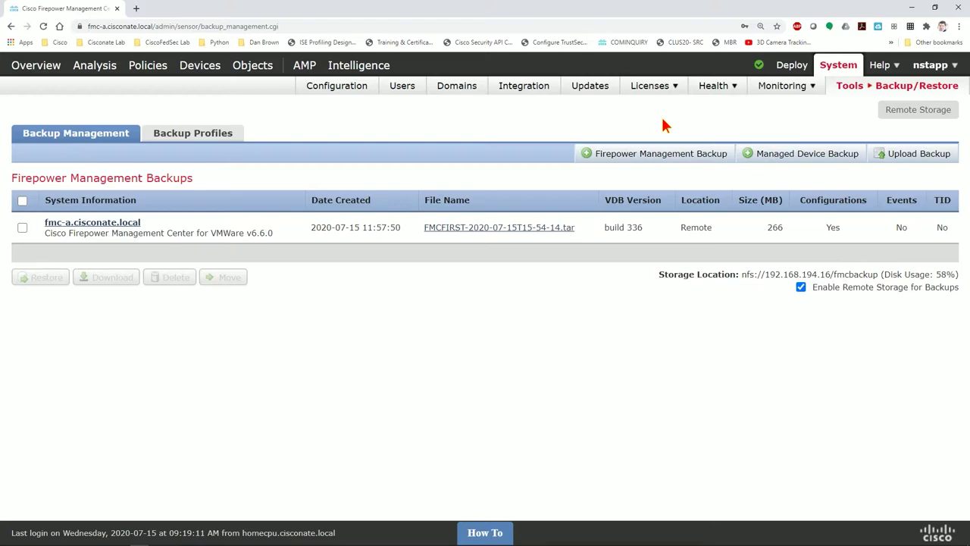
- Prepare a Firepower Management backup named 2ndFMCBACKUP without starting it
left_click(664, 154)
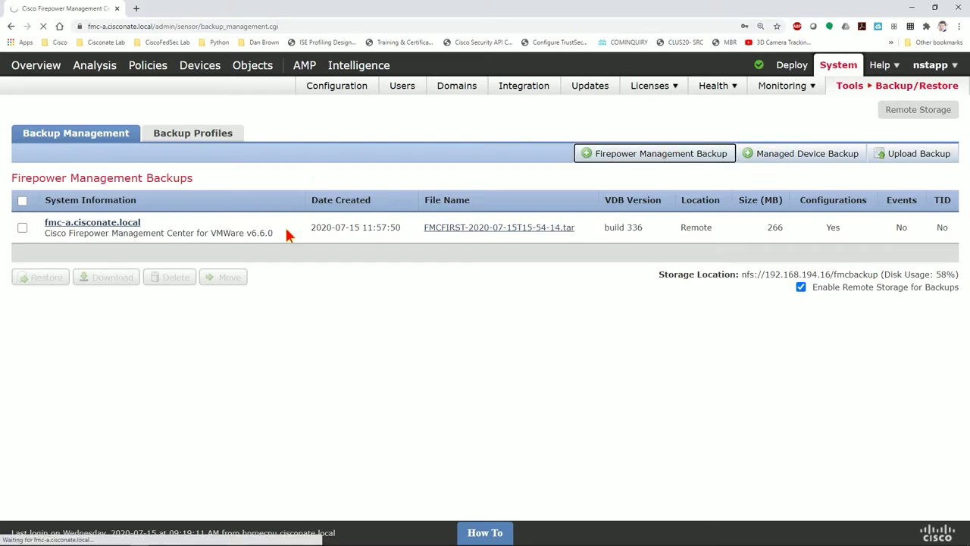
left_click(532, 190)
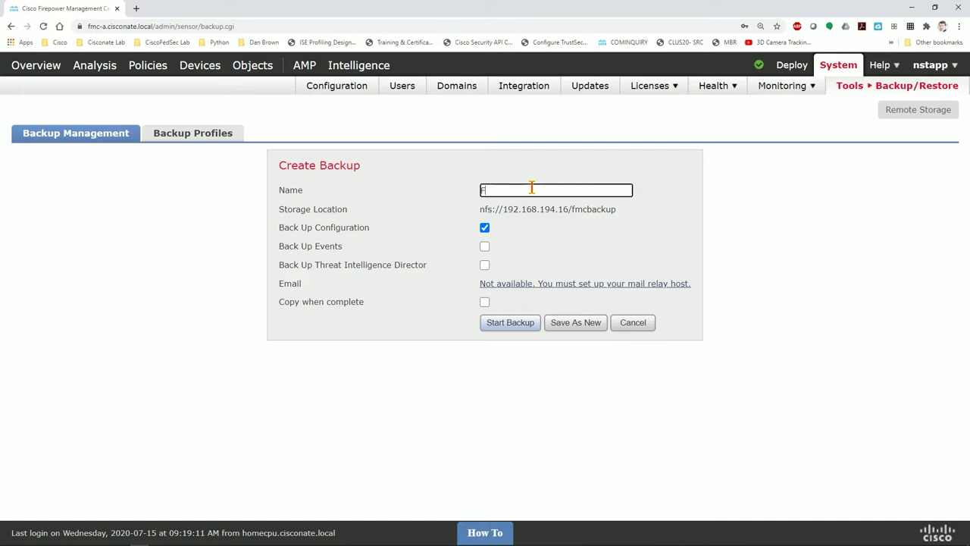
type("2ndFMCBACKU")
type("P")
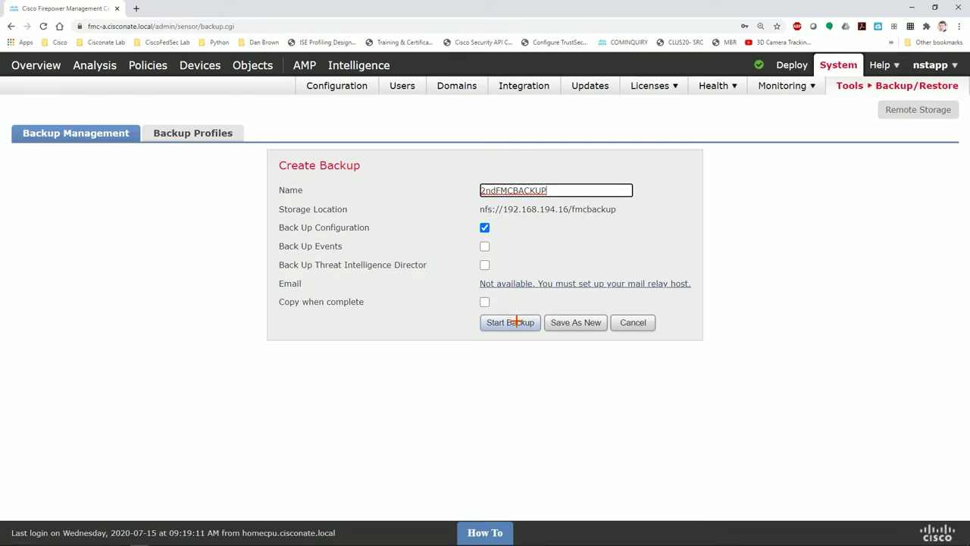
- Create a backup profile named FMC-REPEAT-BACKUP that backs up the configuration, and save it as new
left_click(181, 141)
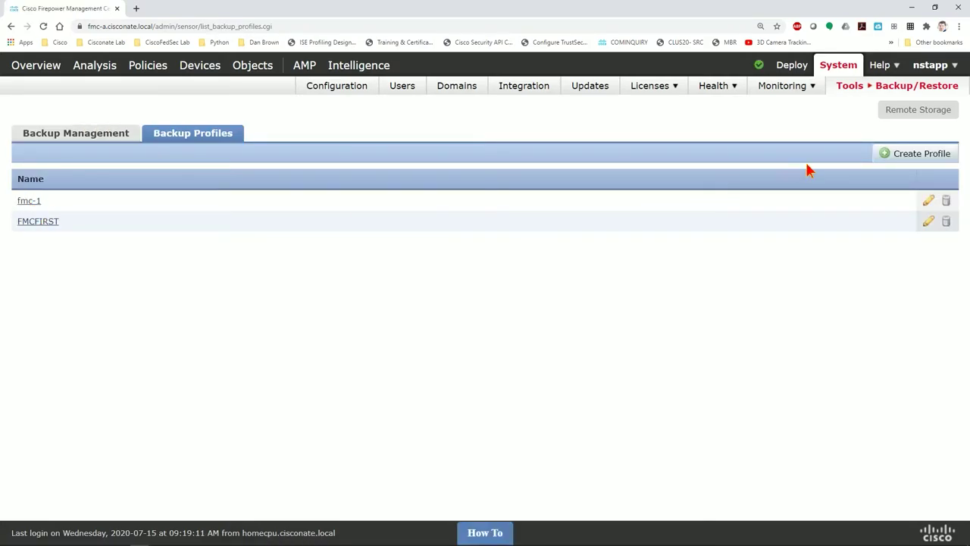
left_click(914, 150)
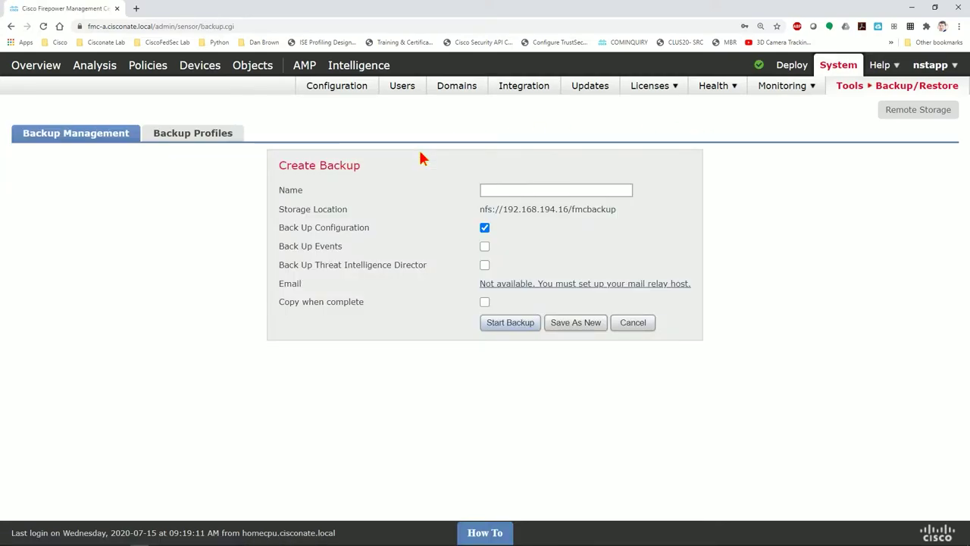
left_click(538, 191)
type("FMC")
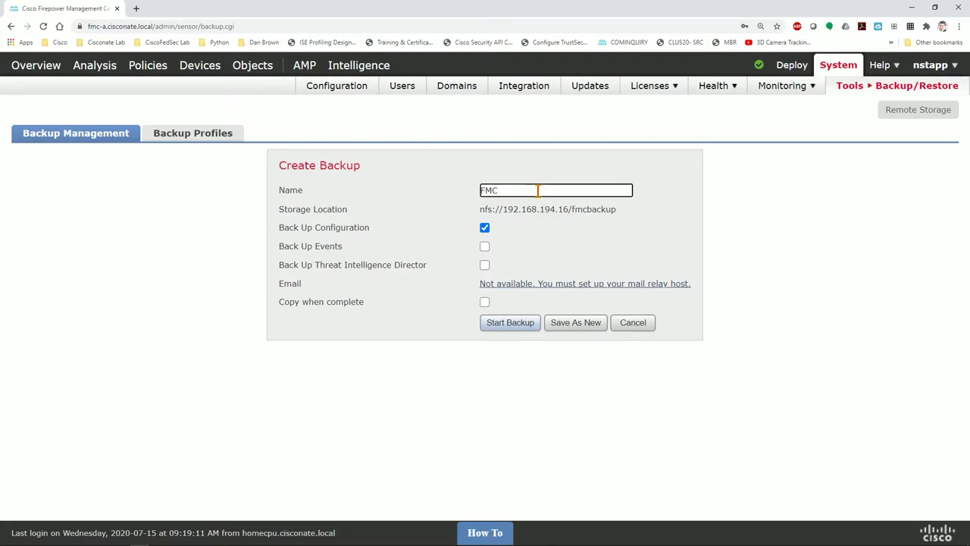
type("-REPEAT-BACKU")
left_click(571, 319)
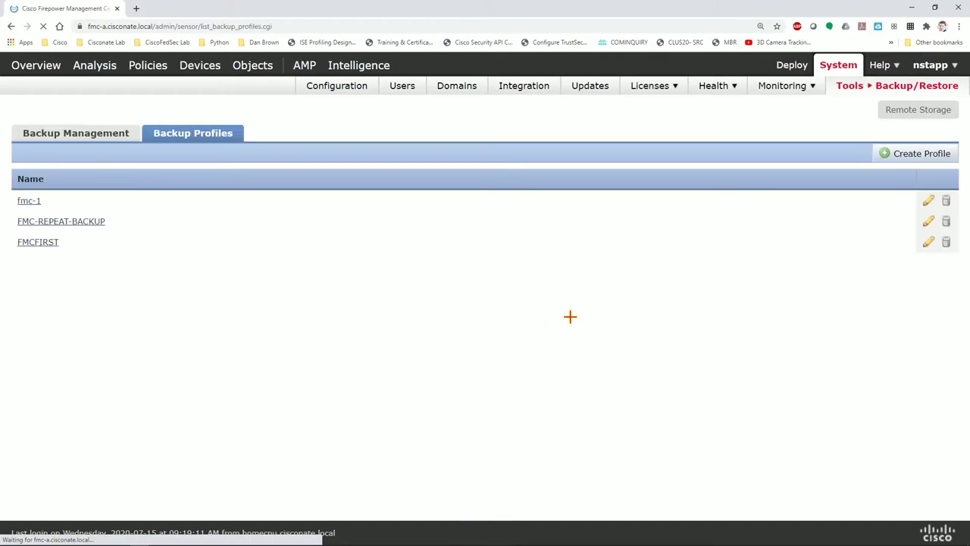
- Reopen the FMC-REPEAT-BACKUP profile, check its storage location and save it again
left_click(59, 220)
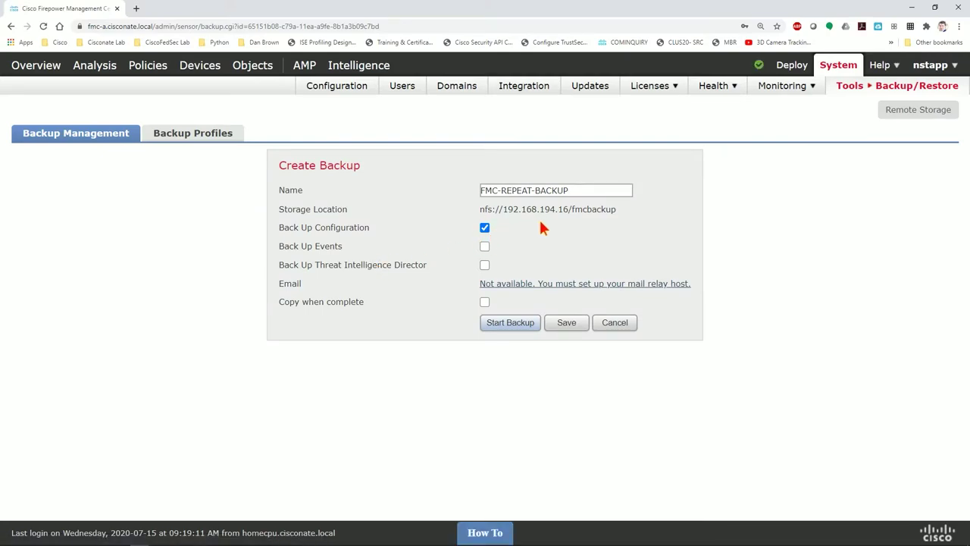
left_click_drag(481, 210, 636, 206)
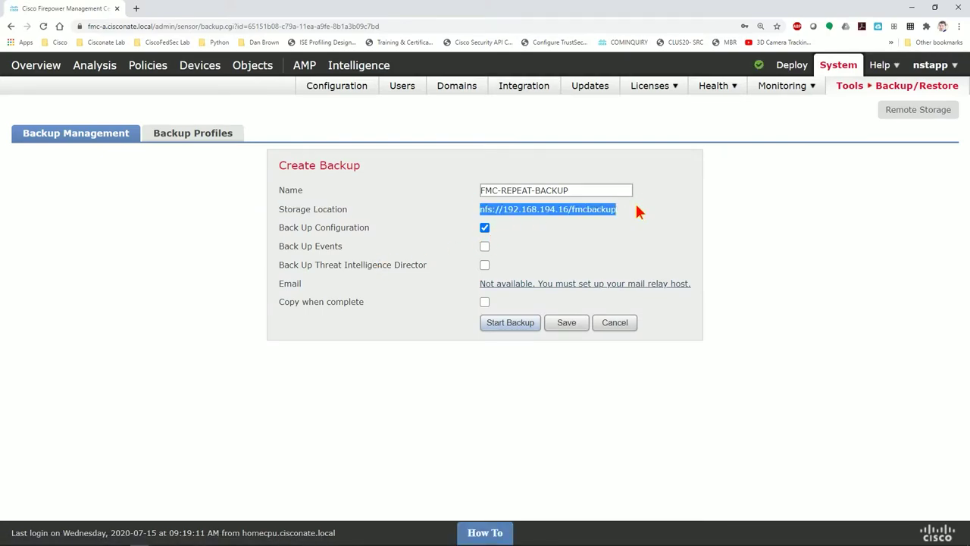
left_click(576, 322)
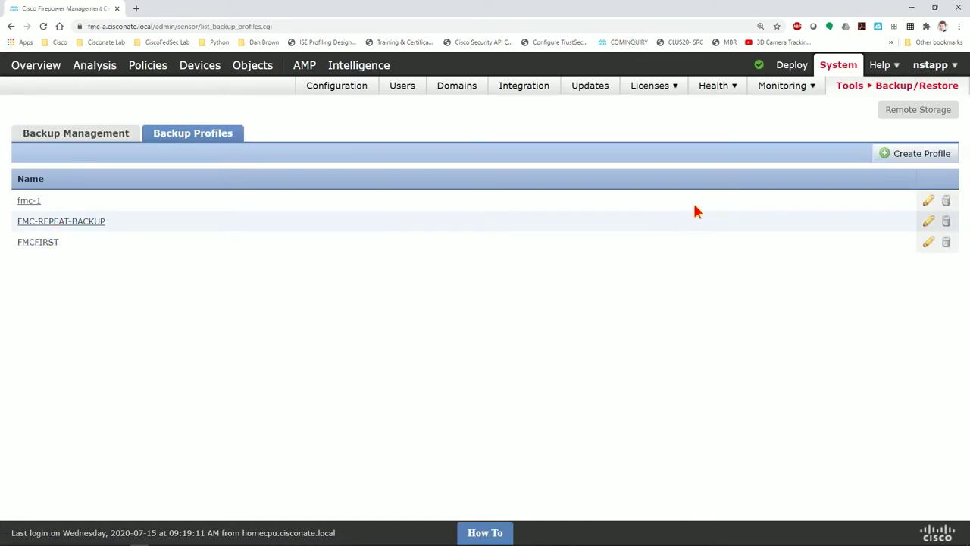
- Go to the task scheduling page and start a new task with the Backup job type, set to recurring
mouse_move(850, 84)
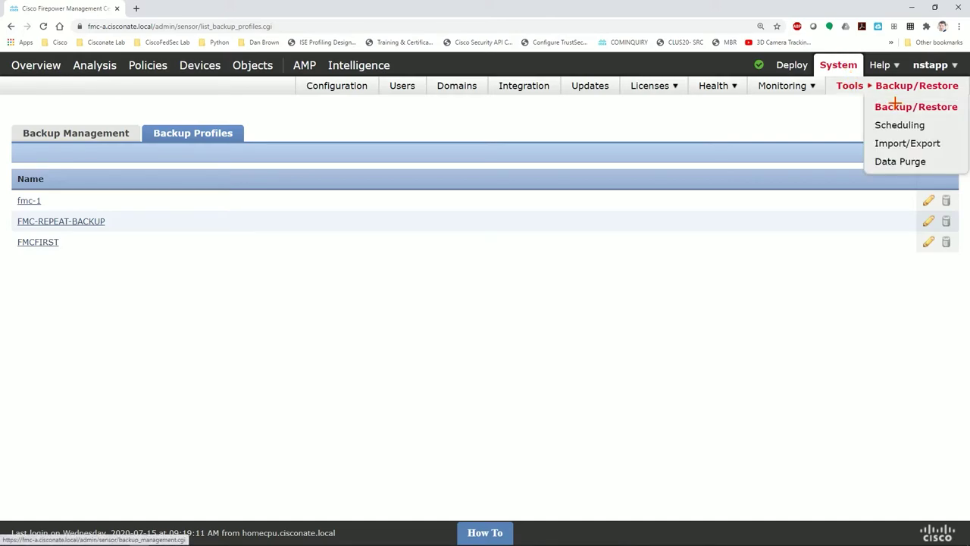
left_click(895, 126)
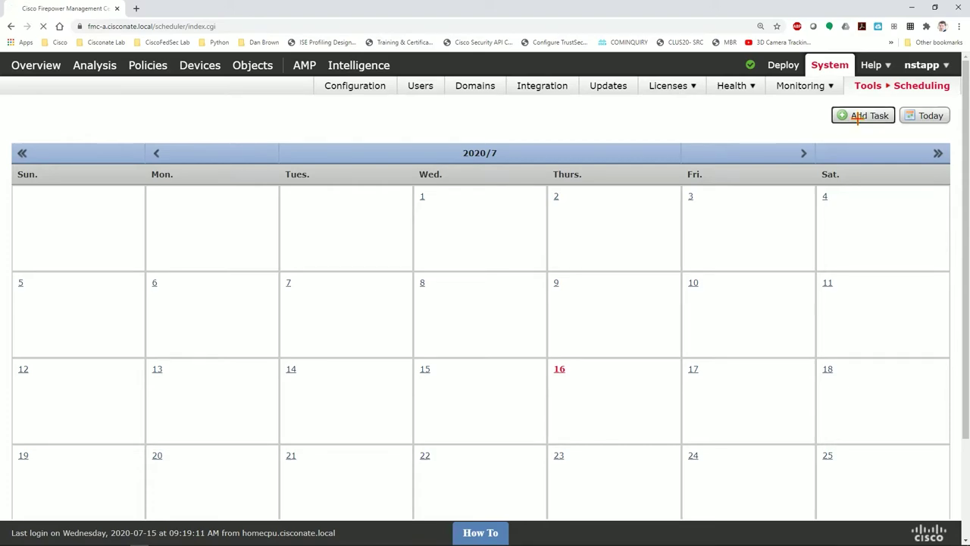
left_click(860, 117)
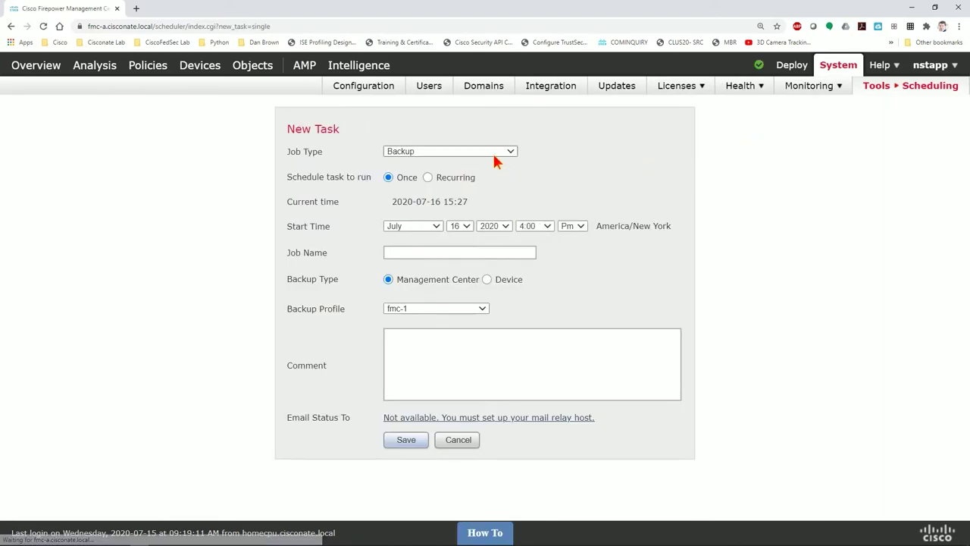
left_click(498, 154)
left_click(402, 161)
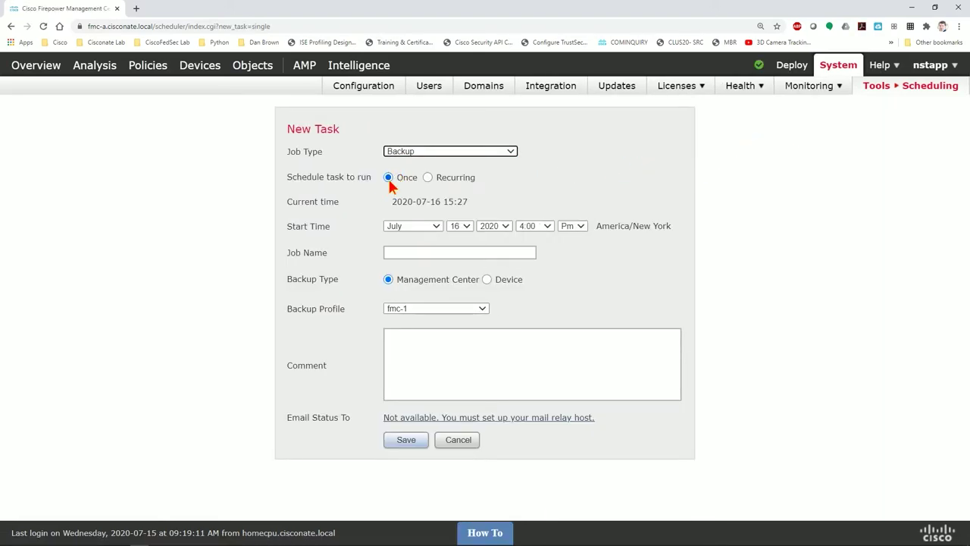
left_click(429, 178)
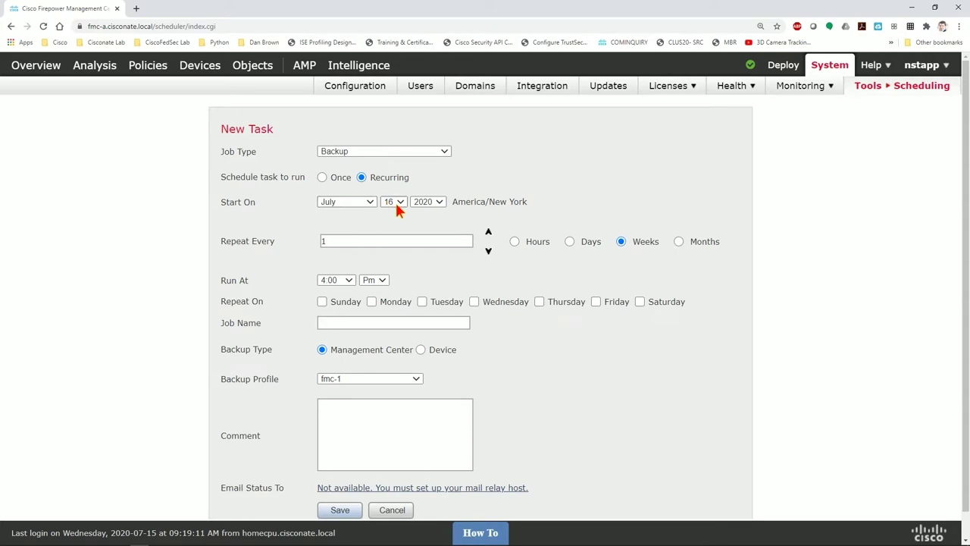
- Set the recurring task to run at 3:30 PM on Thursdays, consulting the computer's clock for the current date and time
left_click(926, 538)
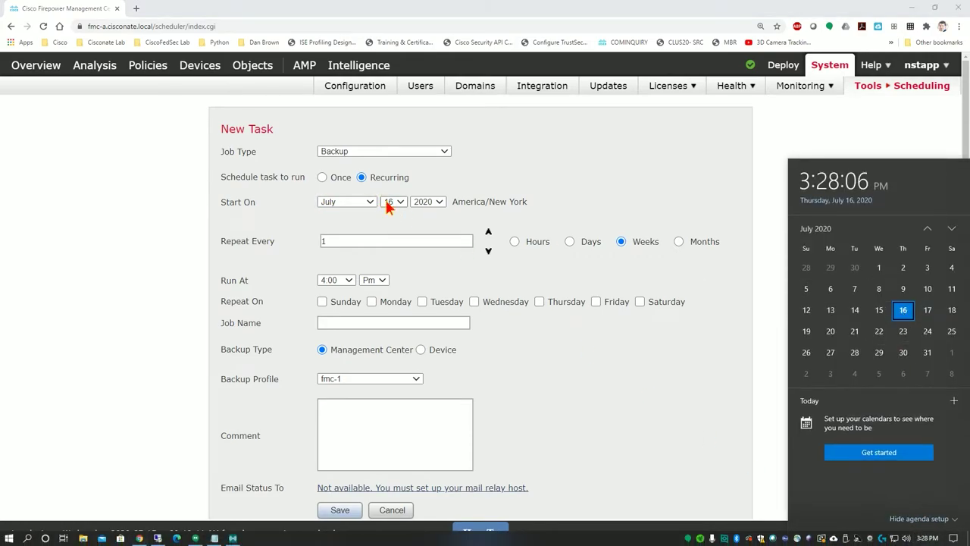
left_click(578, 271)
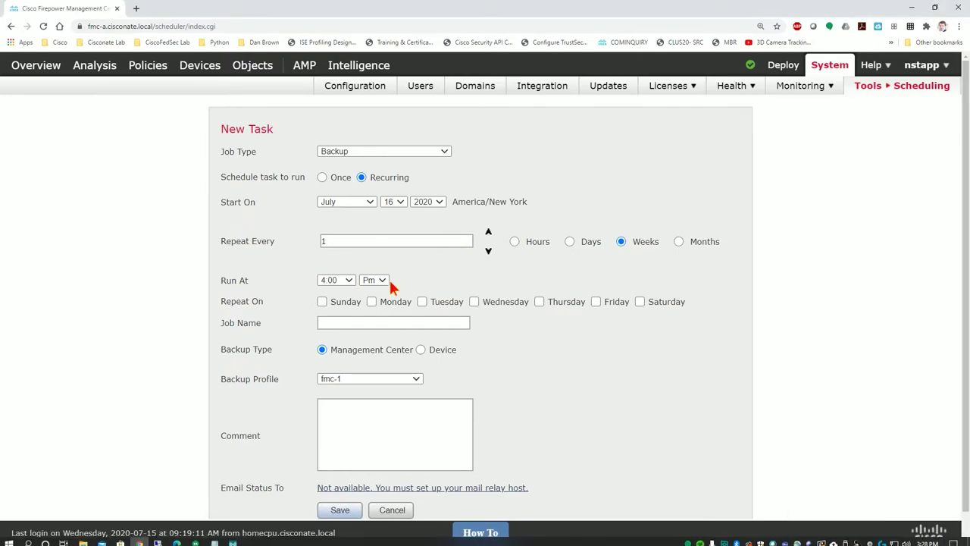
left_click(346, 281)
left_click(331, 376)
left_click(454, 274)
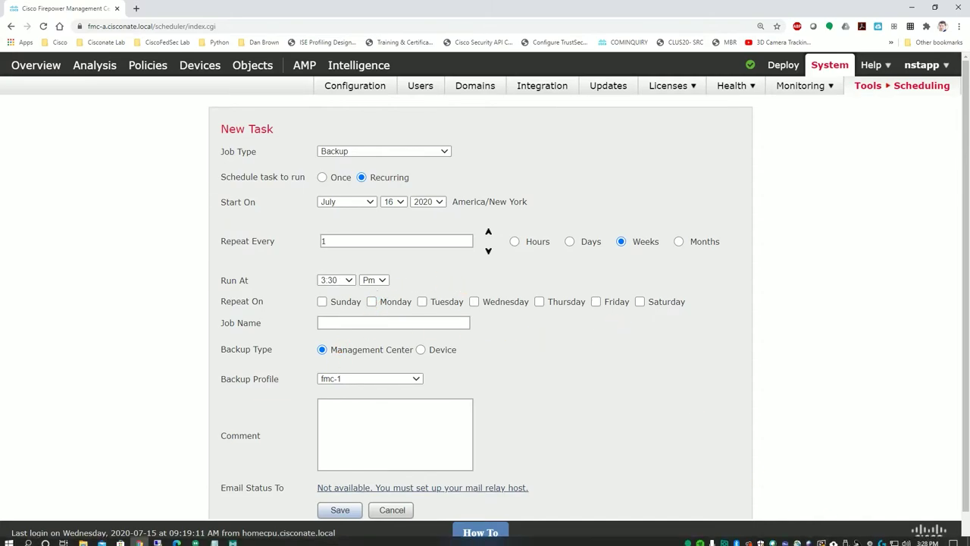
left_click(926, 540)
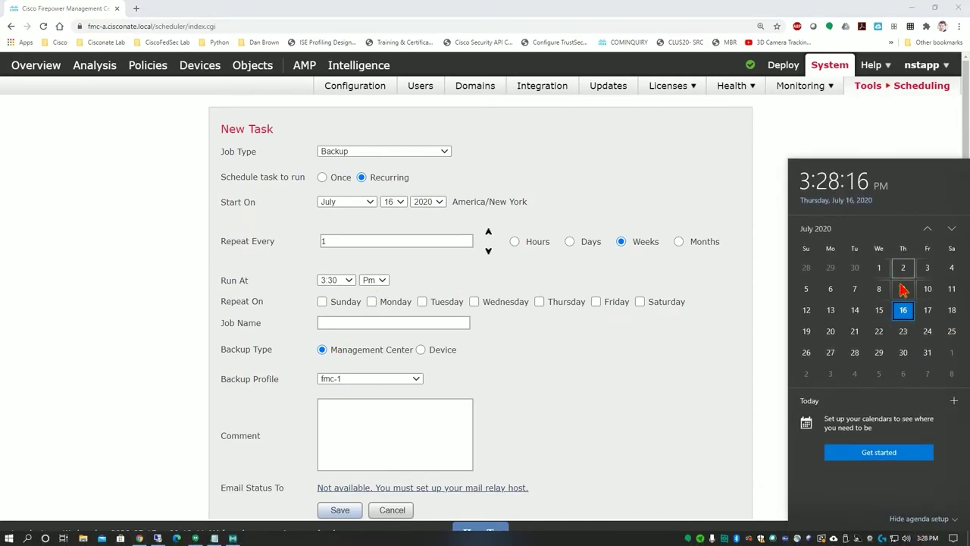
left_click(539, 302)
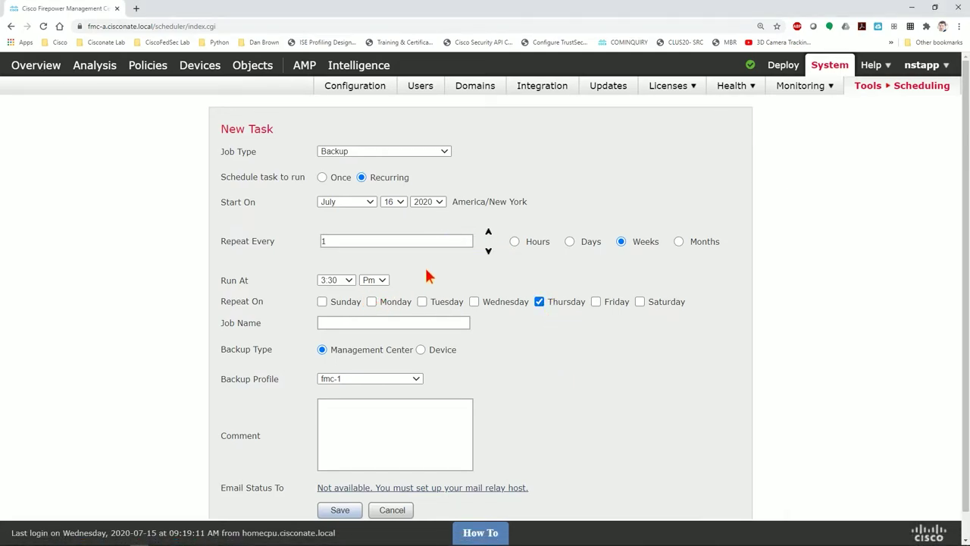
- Name the job FMC-weekly-backup and save the scheduled task
left_click(330, 322)
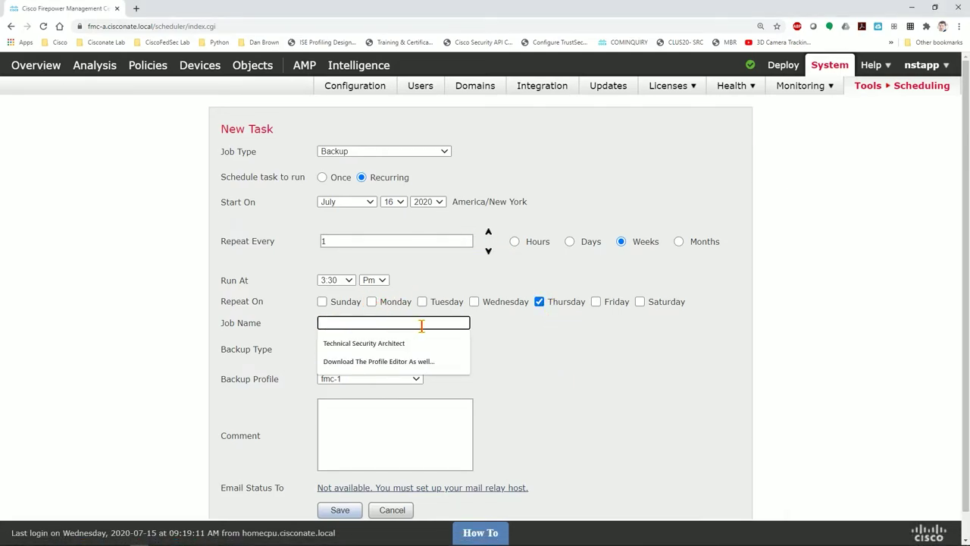
type("FMC-weekly-backup")
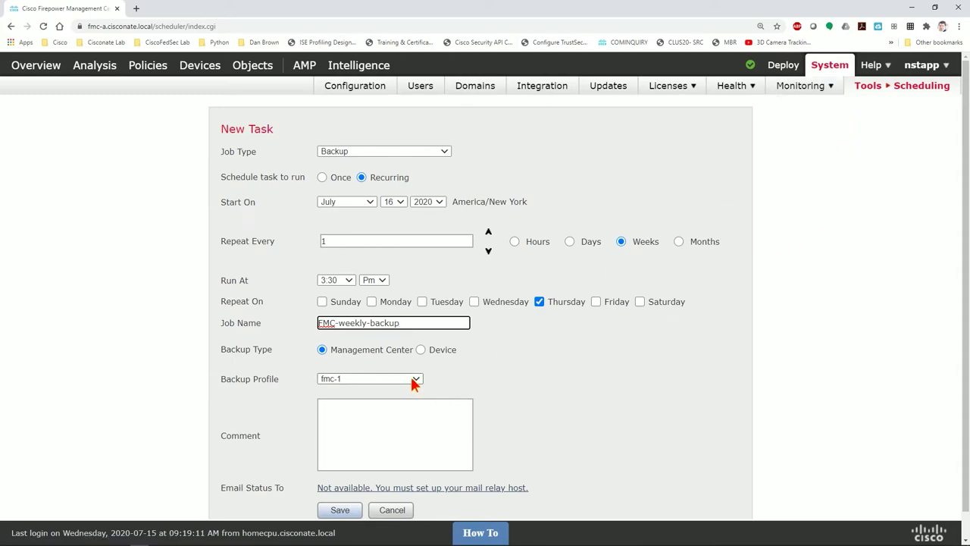
left_click(393, 432)
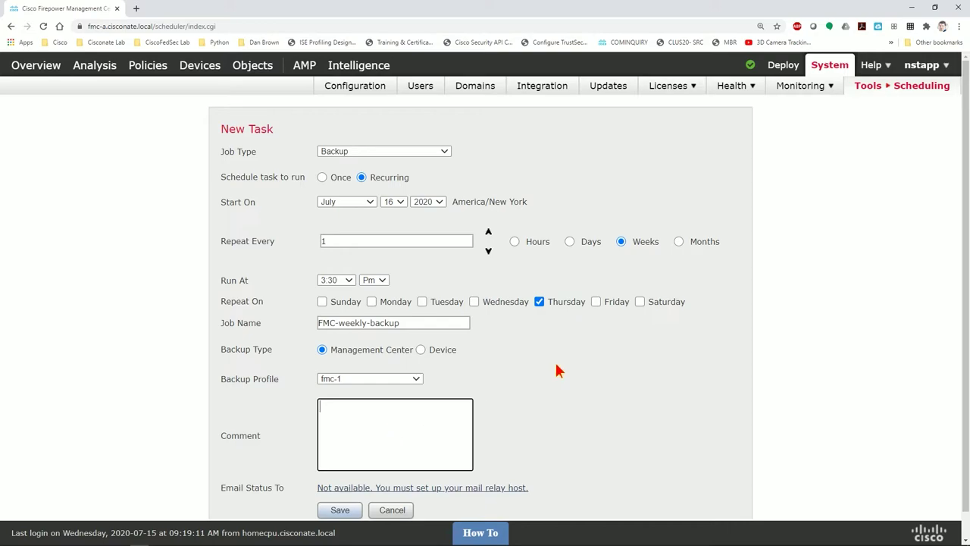
scroll(444, 424, "down", 1)
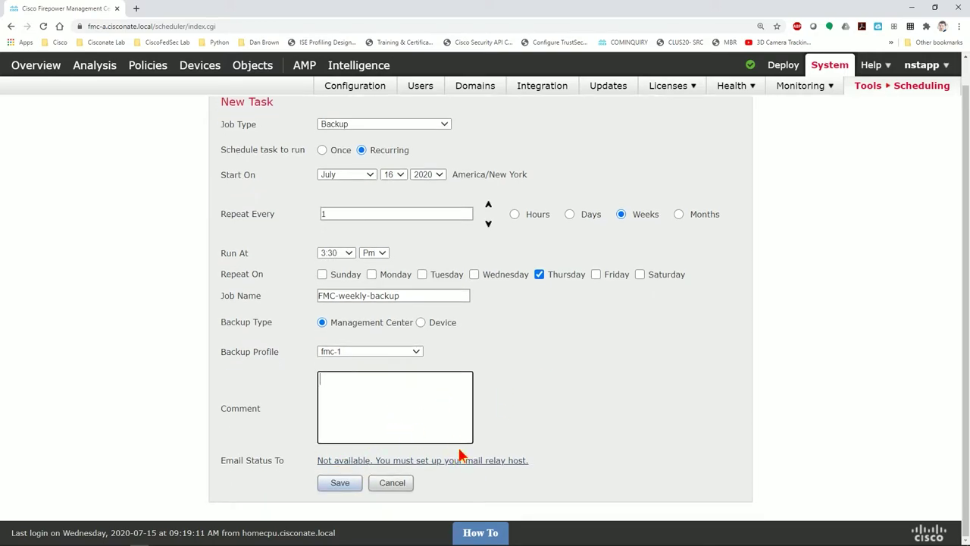
left_click(335, 482)
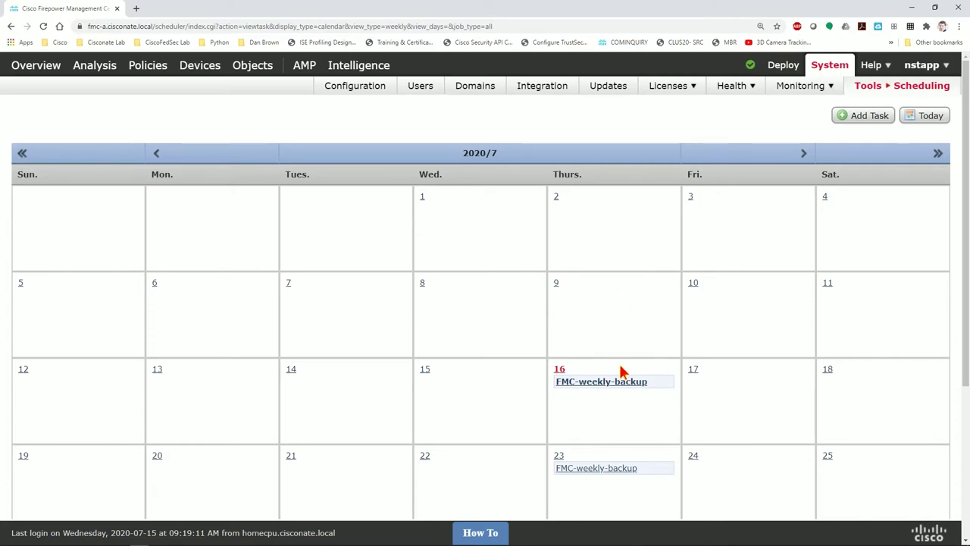
- Check the system clock and view the task notifications to monitor the scheduled backup
mouse_move(712, 543)
mouse_move(929, 539)
key("super+alt+d")
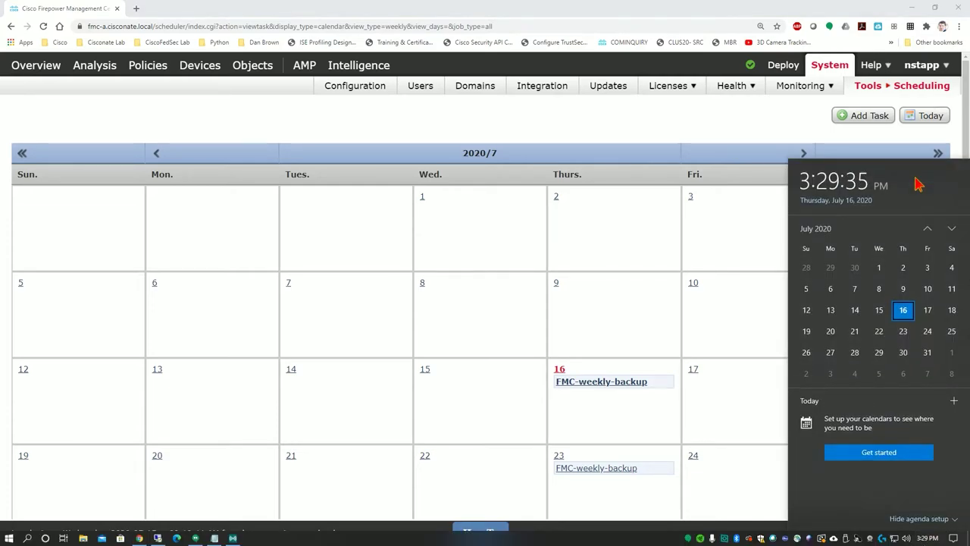
left_click(771, 125)
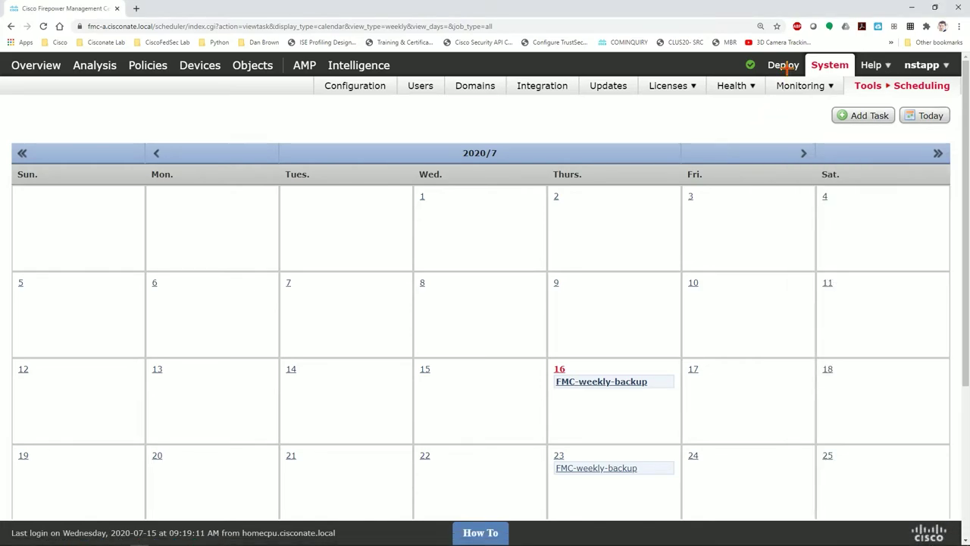
left_click(748, 65)
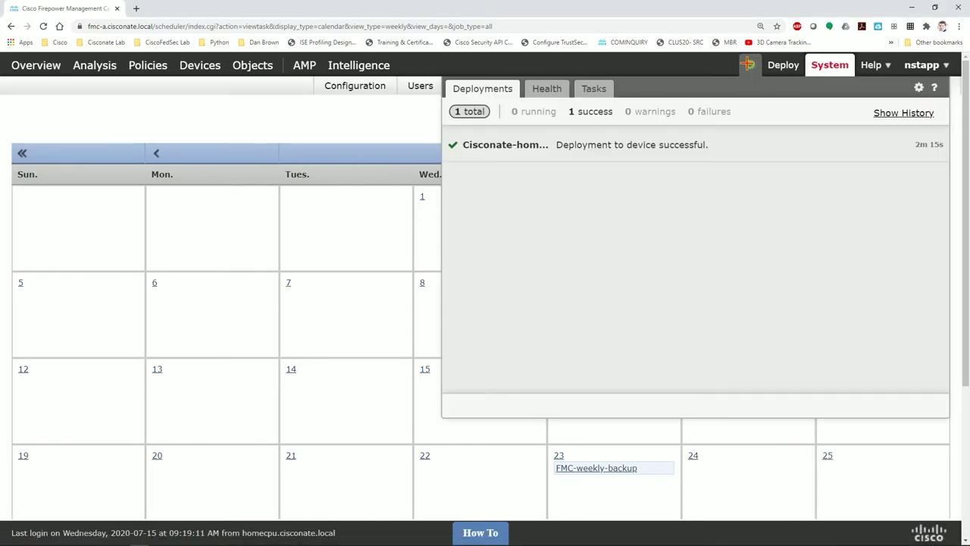
left_click(591, 89)
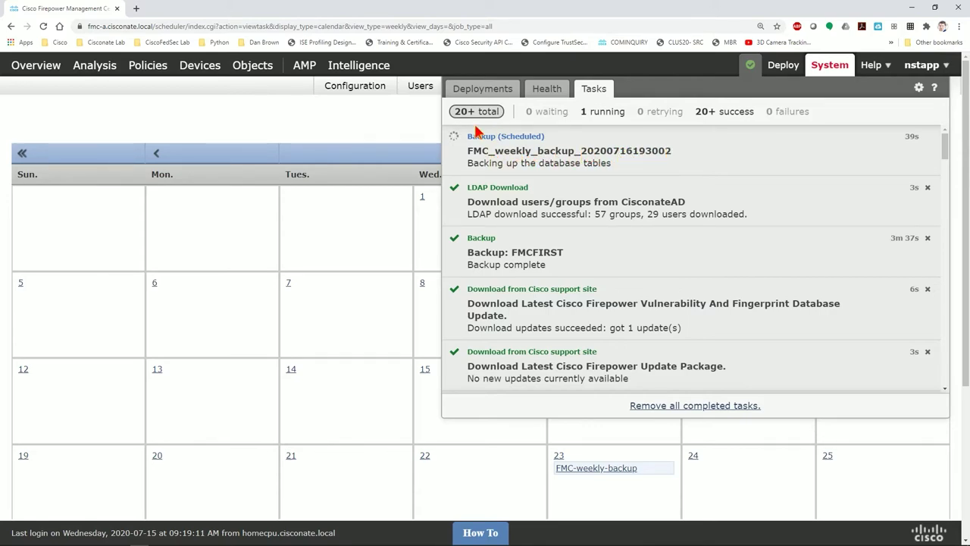
- Switch to the remote Windows server, close the fmcbackup properties and open the folder C:\Users\fmcbackup\sf-storage
mouse_move(195, 540)
left_click(157, 538)
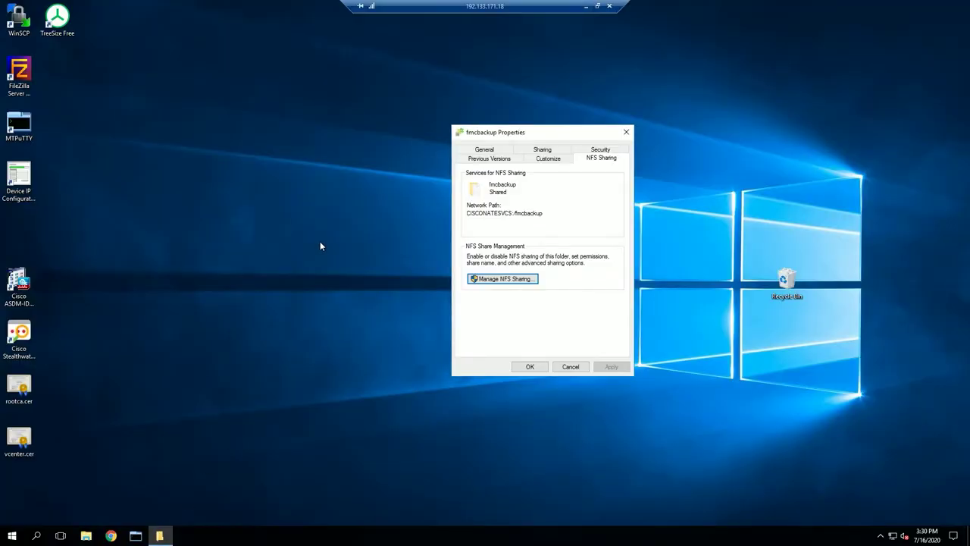
left_click(626, 132)
left_click(86, 535)
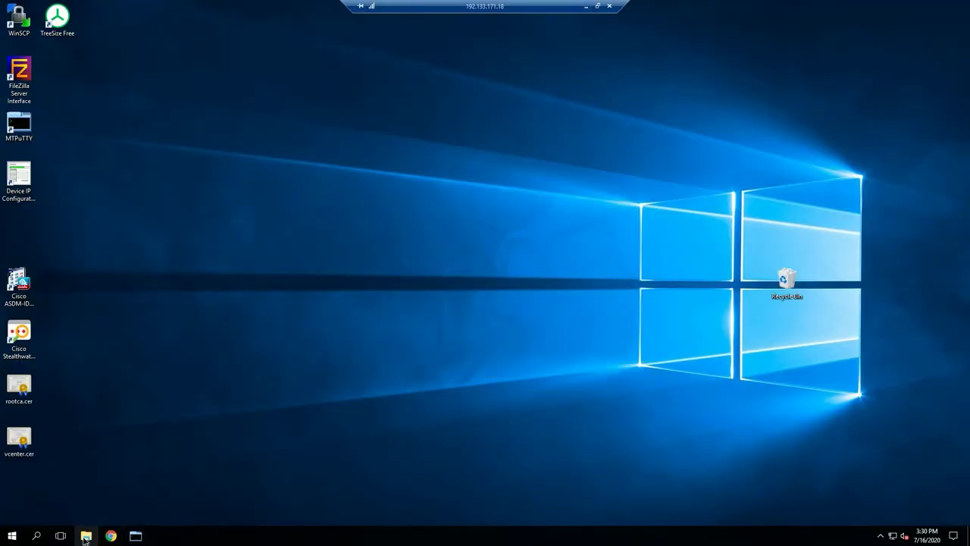
left_click(266, 319)
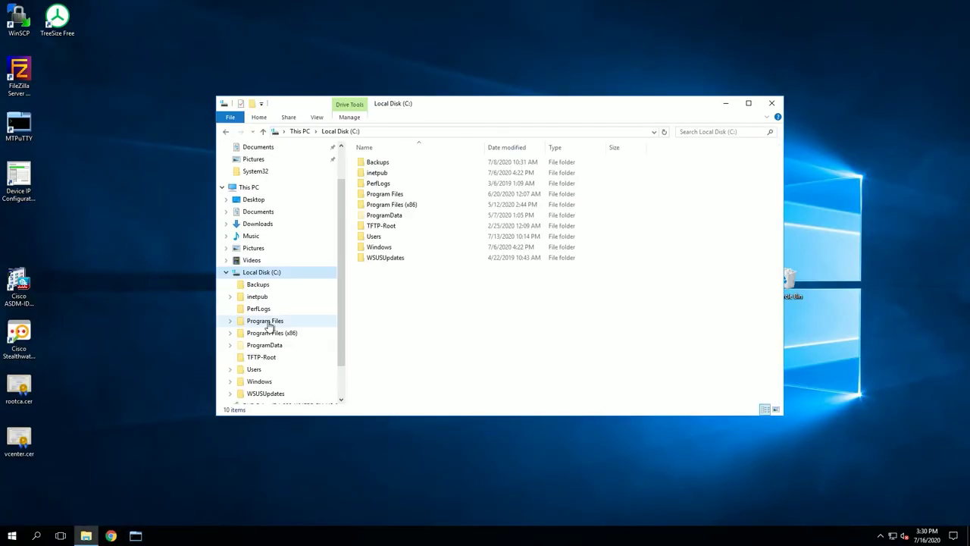
left_click(377, 238)
double_click(379, 239)
double_click(383, 205)
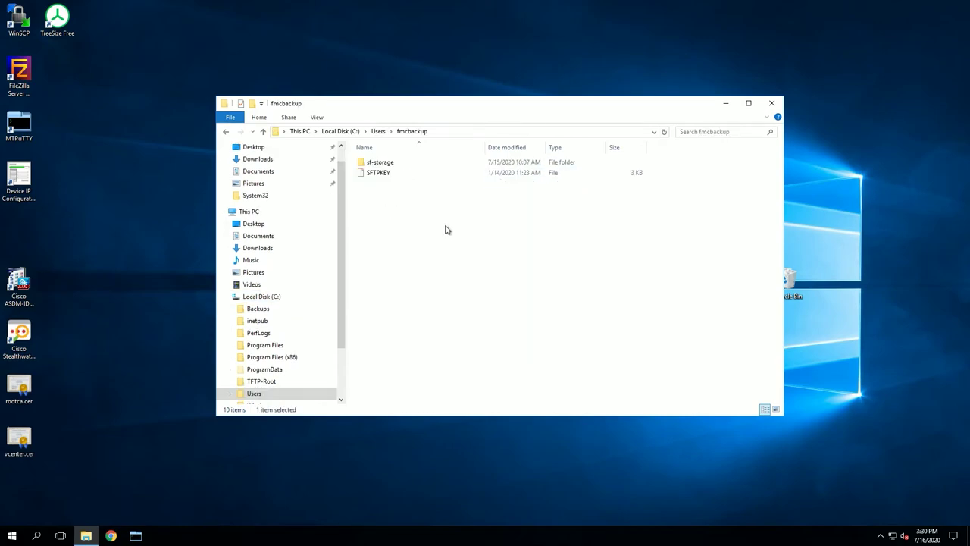
double_click(379, 162)
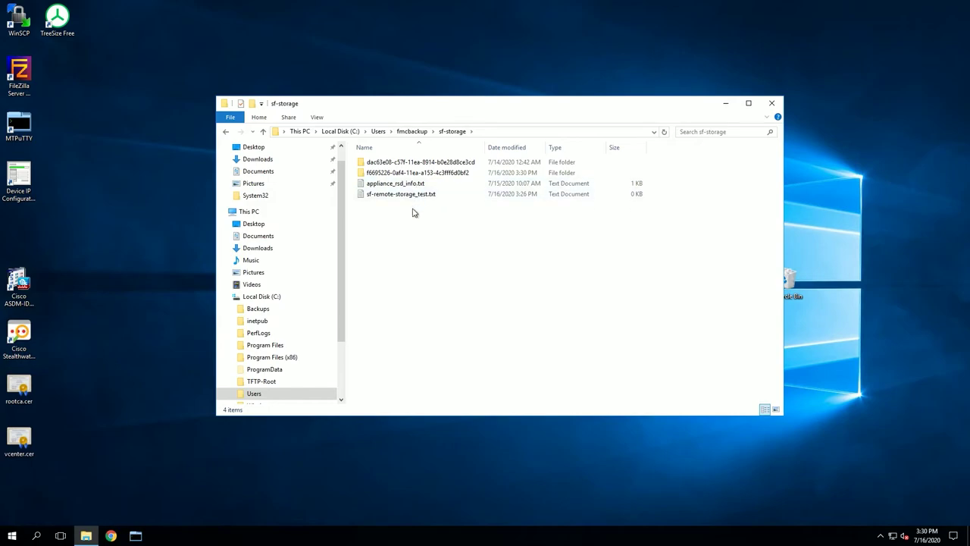
- Grant permanent access to the f6695226-0af4-11ea-a153-4c3fff6d0bf2 folder and look inside its remote-backups subfolder
double_click(453, 173)
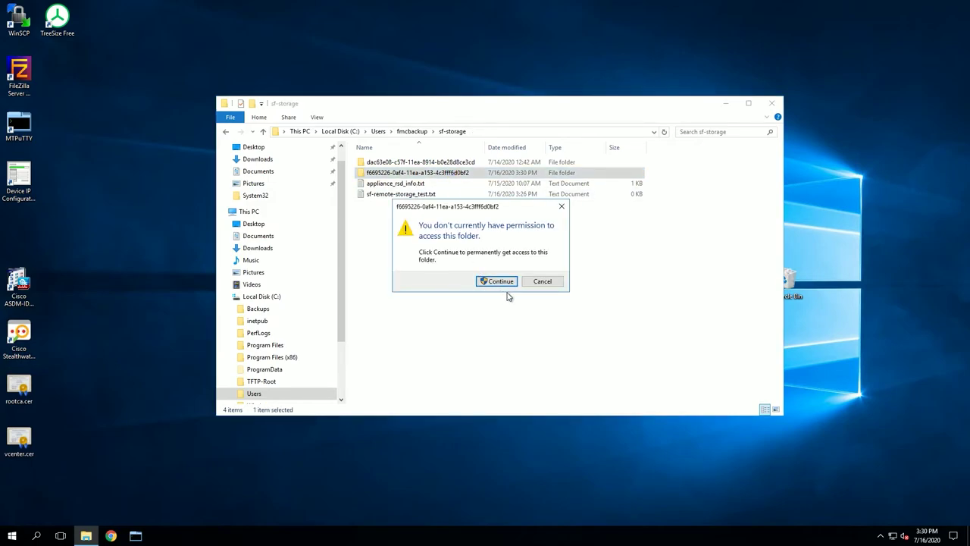
left_click(501, 281)
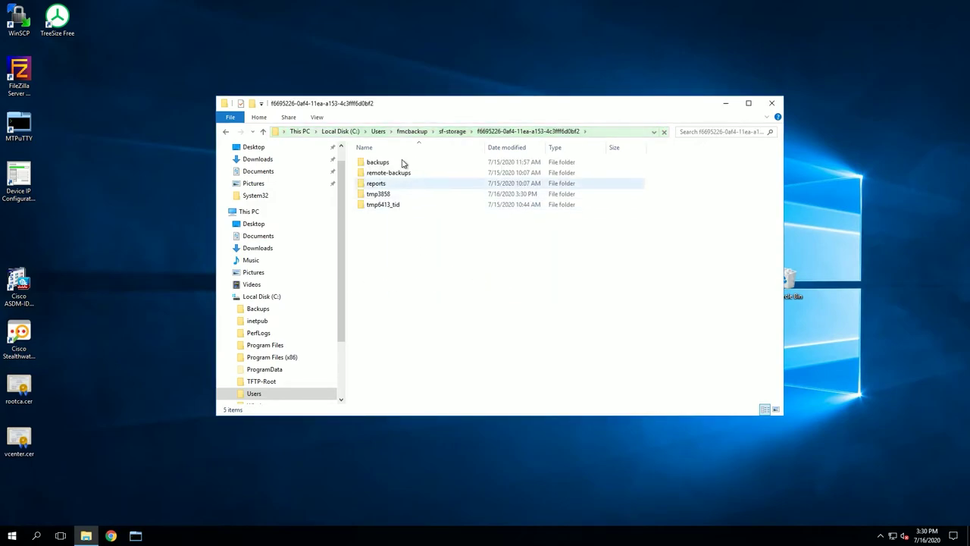
double_click(401, 173)
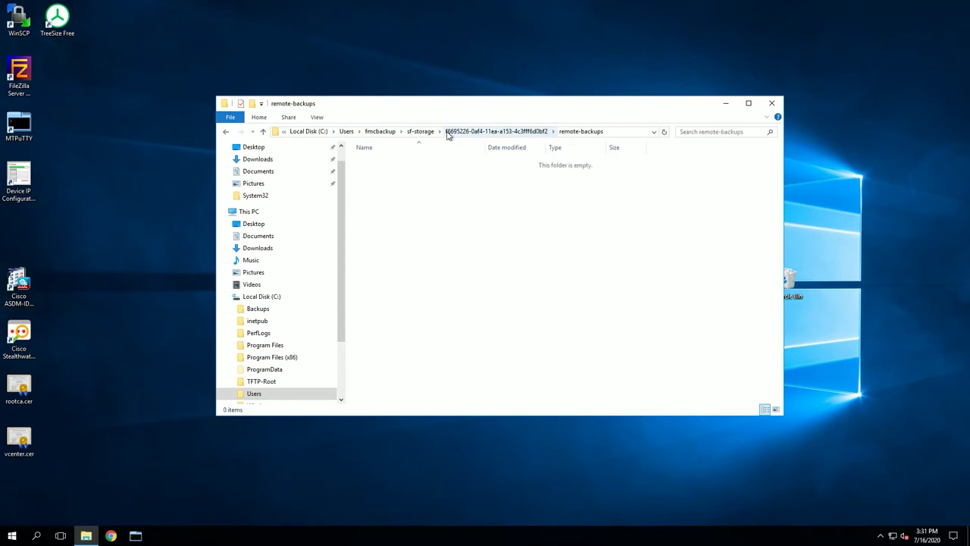
- Examine the backups subfolder of dac63e08-c57f-11ea-8914-b0e28d8ce3cd and return to the sf-storage folder
left_click(417, 131)
double_click(395, 162)
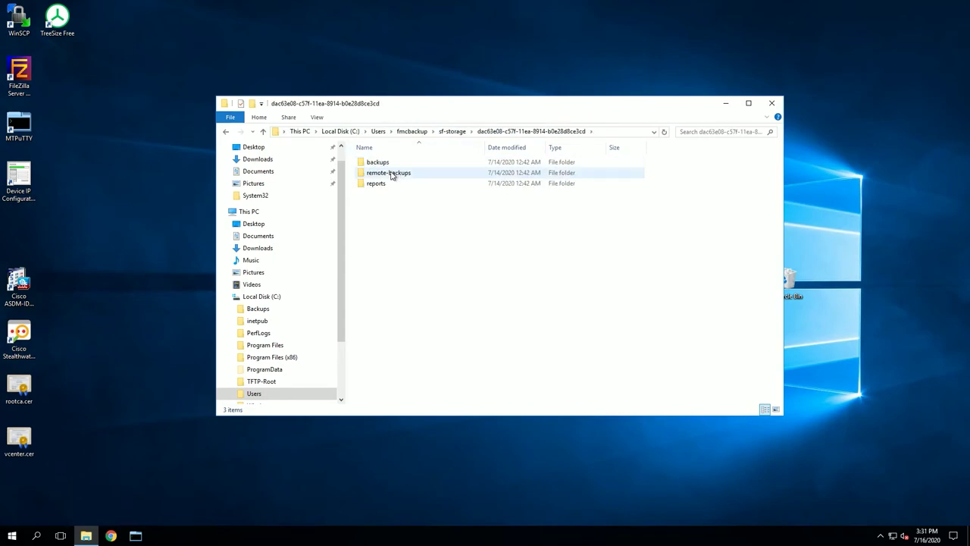
double_click(385, 163)
left_click(505, 133)
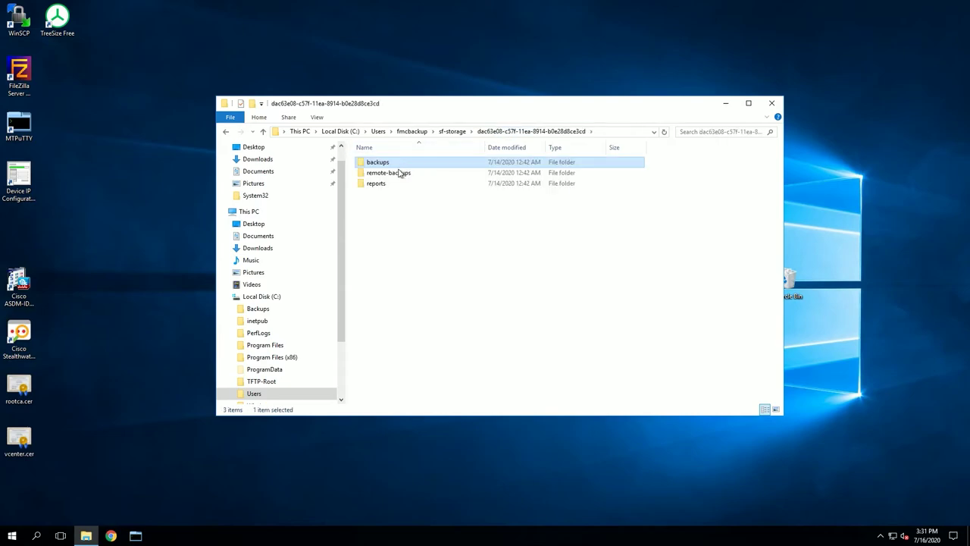
left_click(512, 131)
left_click(453, 131)
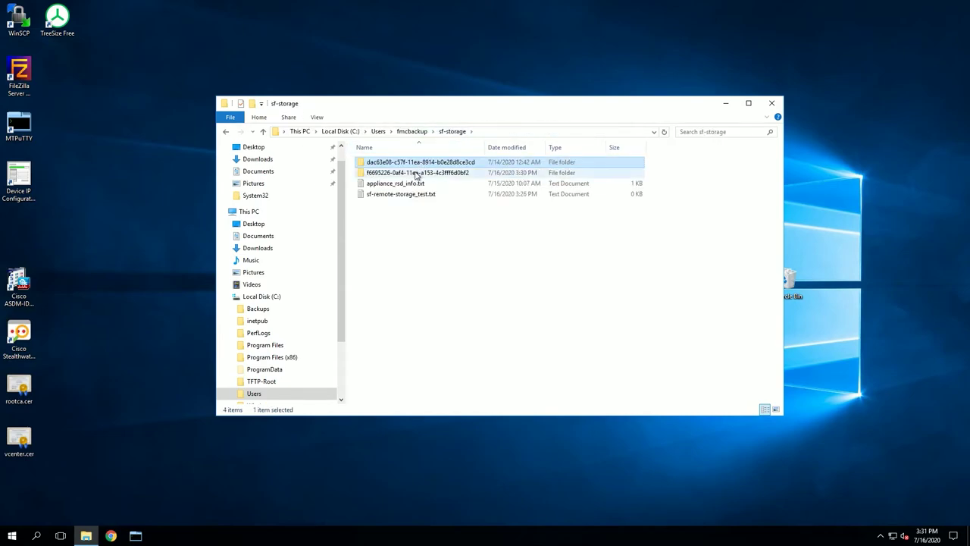
- Inspect the backups subfolder in the f6695226 storage folder and recheck the one in the dac63e08 folder
double_click(417, 173)
double_click(387, 161)
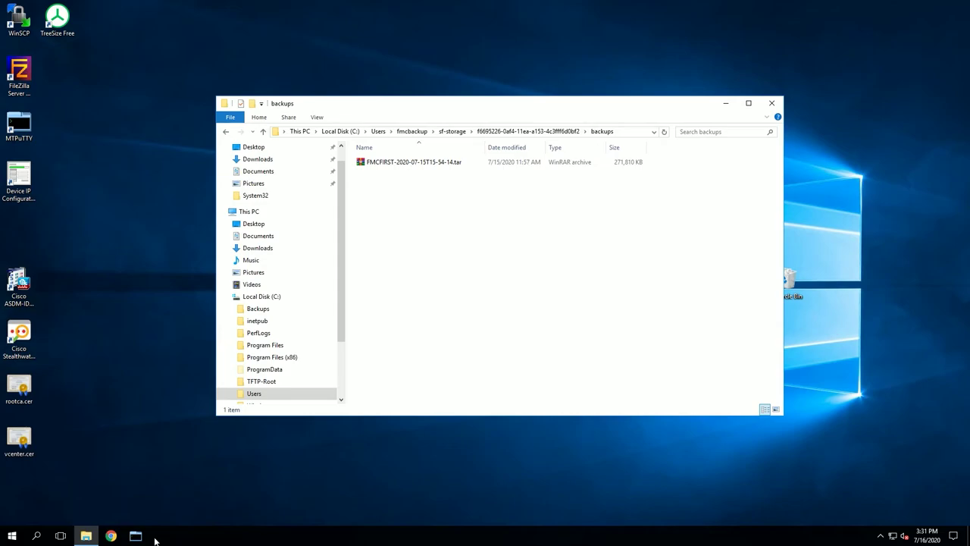
left_click(461, 131)
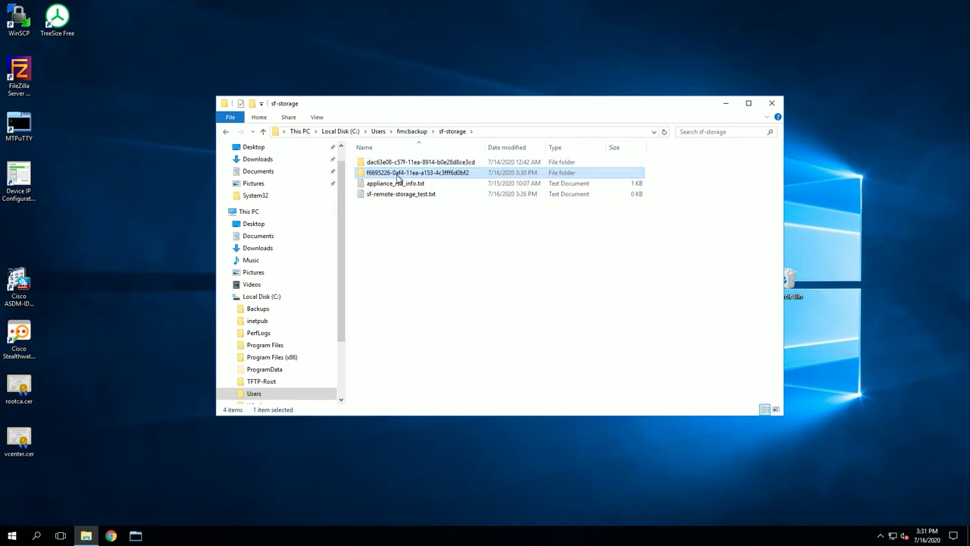
mouse_move(398, 176)
mouse_move(427, 178)
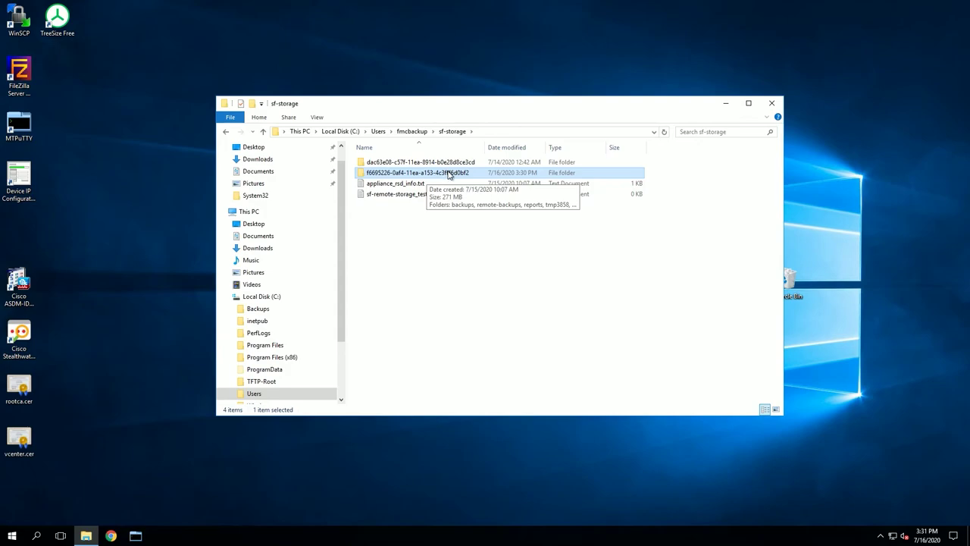
double_click(400, 164)
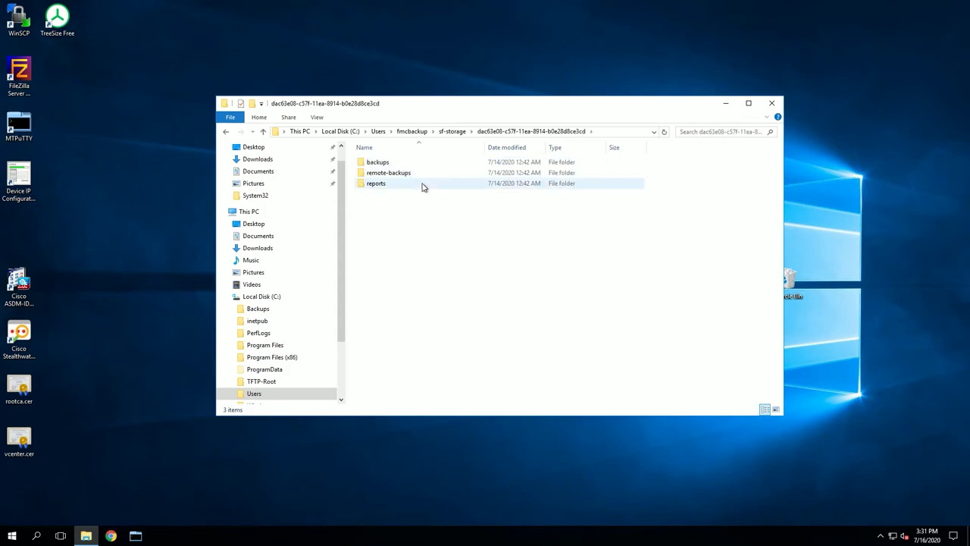
double_click(386, 163)
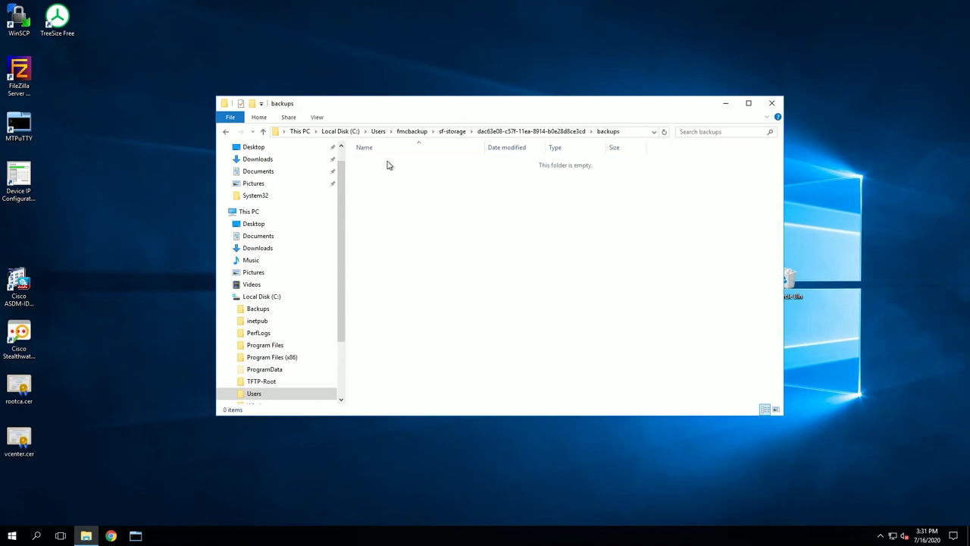
- Inspect the backups subfolder of f6695226-0af4-11ea-a153-4c3fff6d0bf2 in sf-storage and return to its parent folder
left_click(536, 131)
left_click(451, 131)
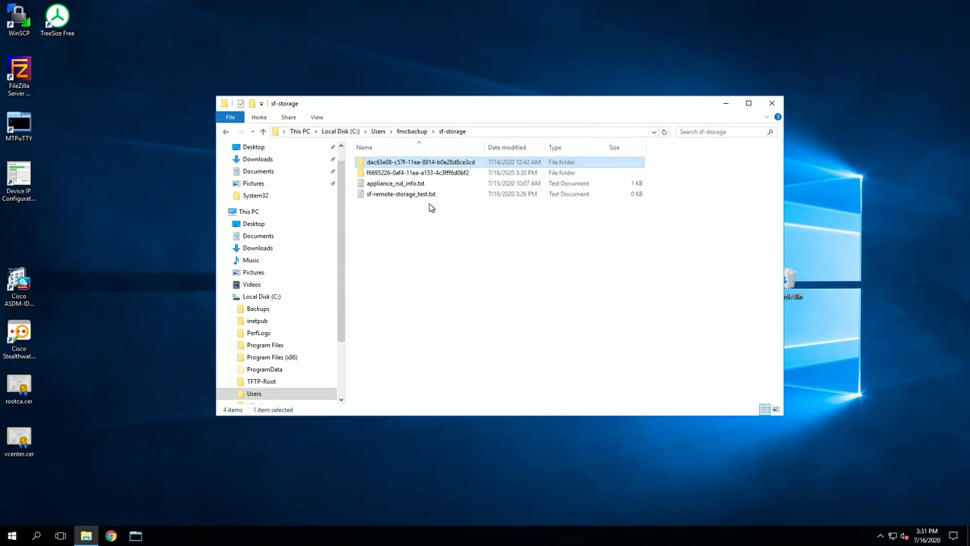
double_click(401, 173)
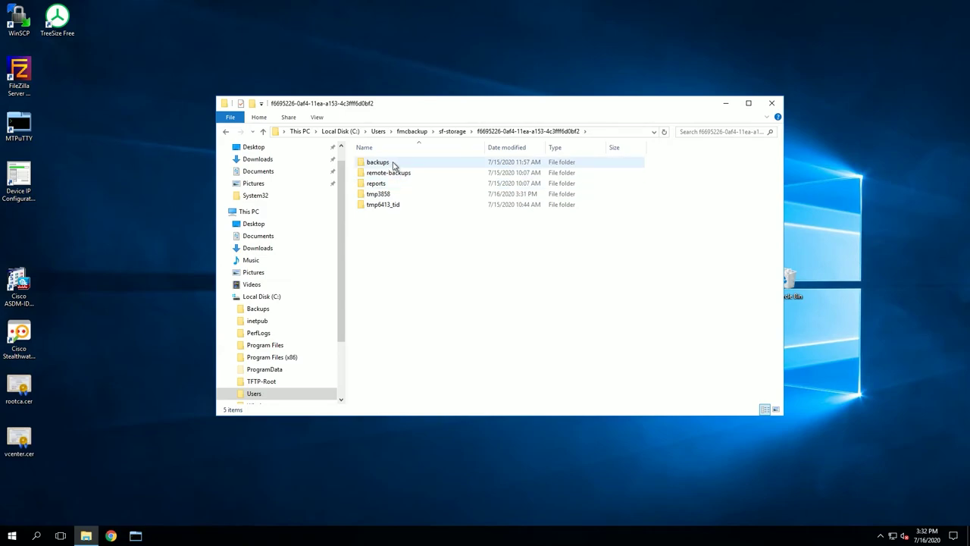
double_click(394, 164)
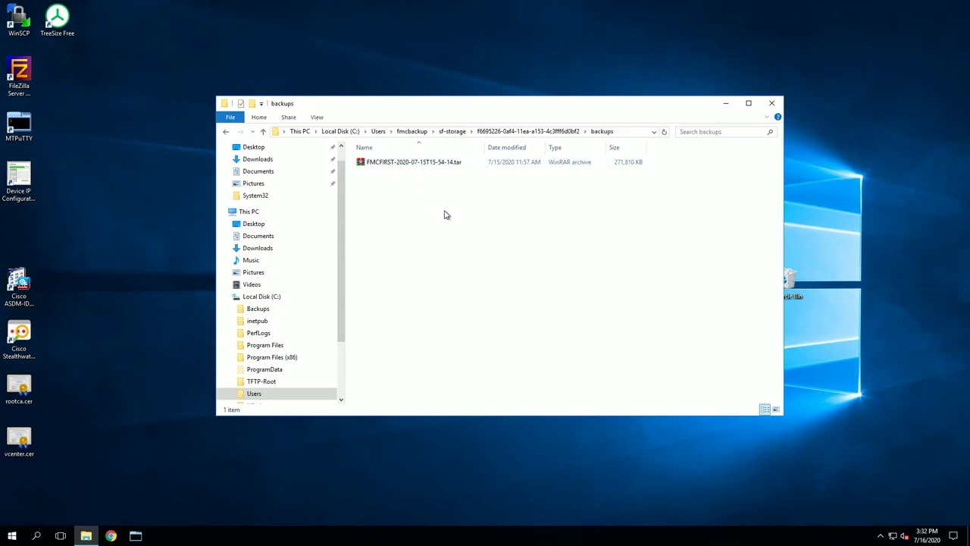
left_click(501, 131)
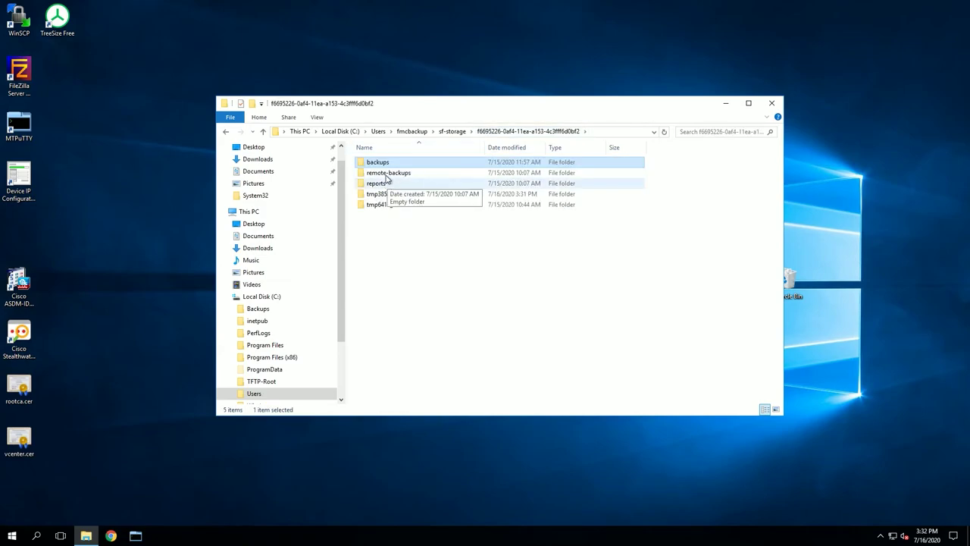
- Look inside the remote-backups and reports subfolders of the f6695226 storage folder and reopen its backups subfolder
double_click(386, 178)
left_click(505, 133)
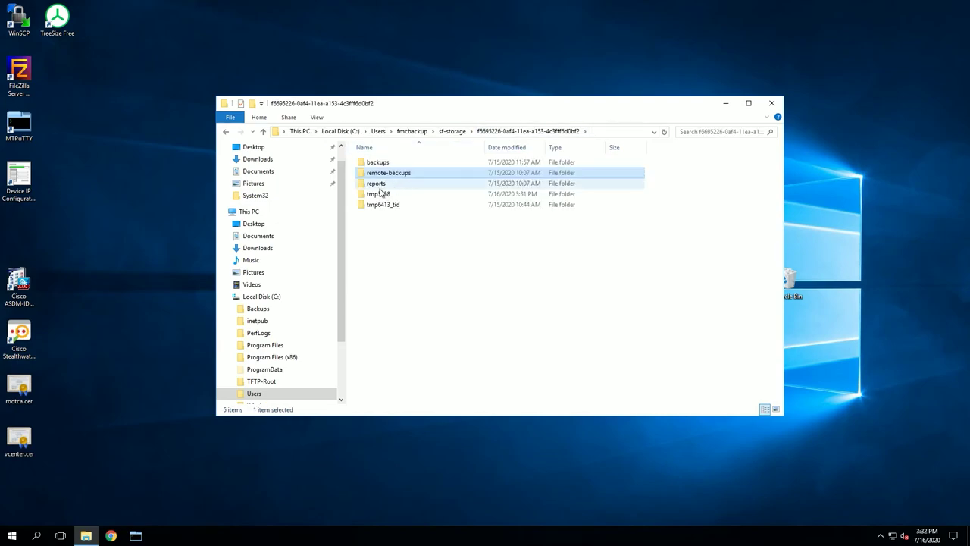
double_click(376, 183)
left_click(522, 133)
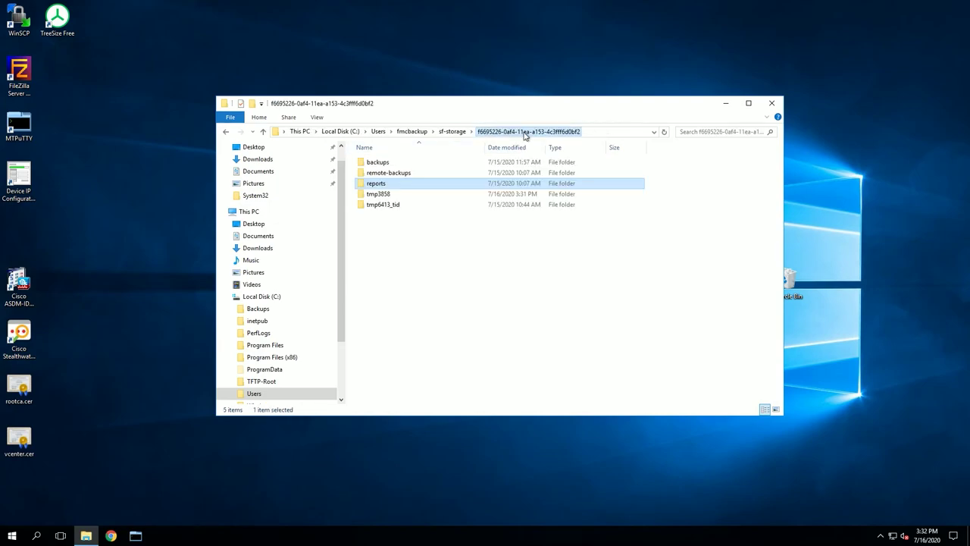
left_click(376, 163)
double_click(376, 163)
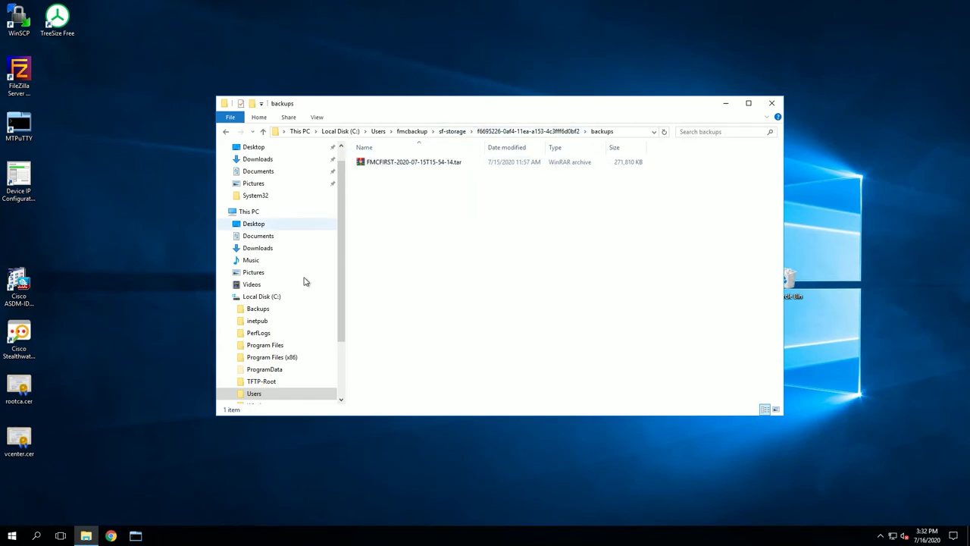
- Check the scheduled backup task's progress in Firepower Management Center and switch back to the remote Windows server
left_click(585, 6)
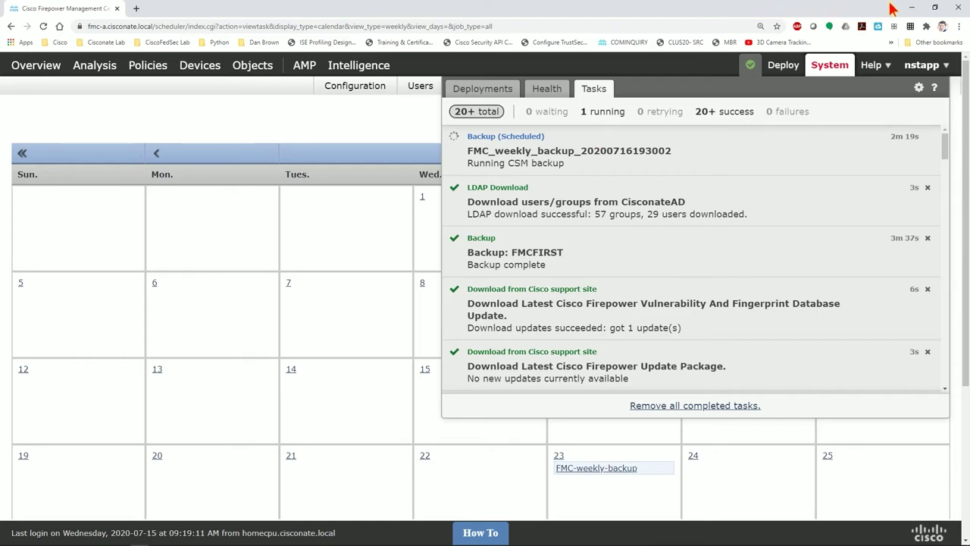
left_click(912, 7)
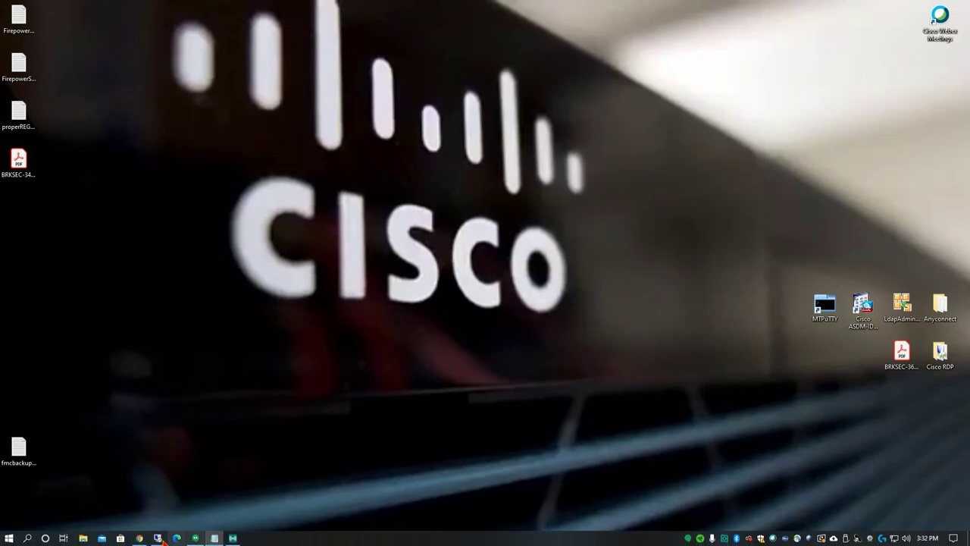
left_click(190, 539)
- Open the FMCFIRST-2020-07-15T15-54-14.tar archive, browse to its etc\sf folder and move the archive window aside
double_click(416, 165)
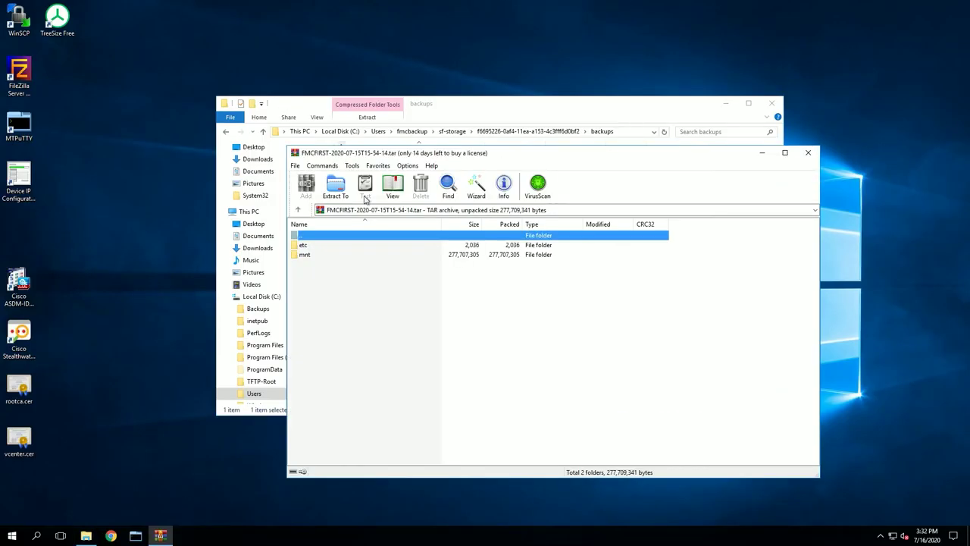
double_click(303, 245)
double_click(305, 245)
left_click(313, 257)
double_click(313, 258)
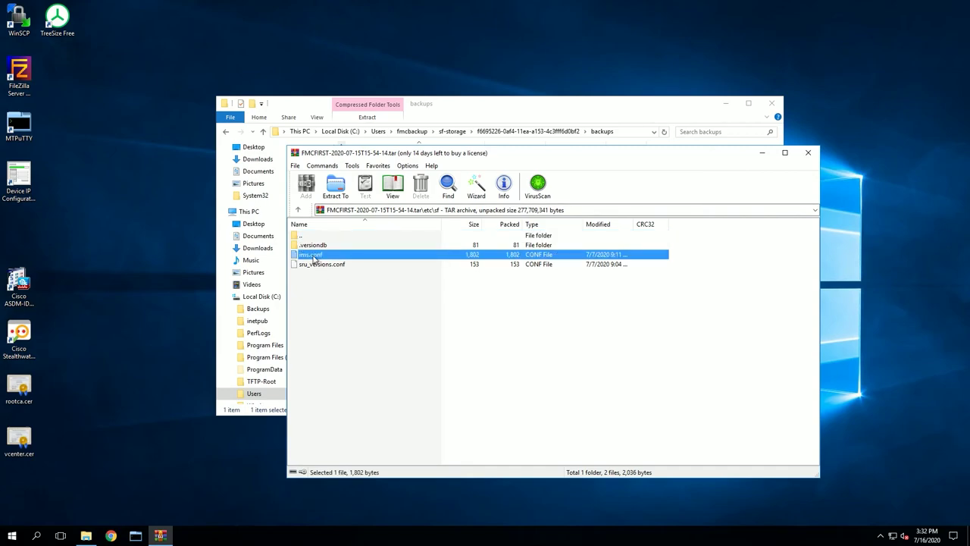
left_click(339, 292)
left_click_drag(440, 156, 616, 216)
- Open ims.conf from the archive in Notepad, select its text for review and close it
double_click(478, 316)
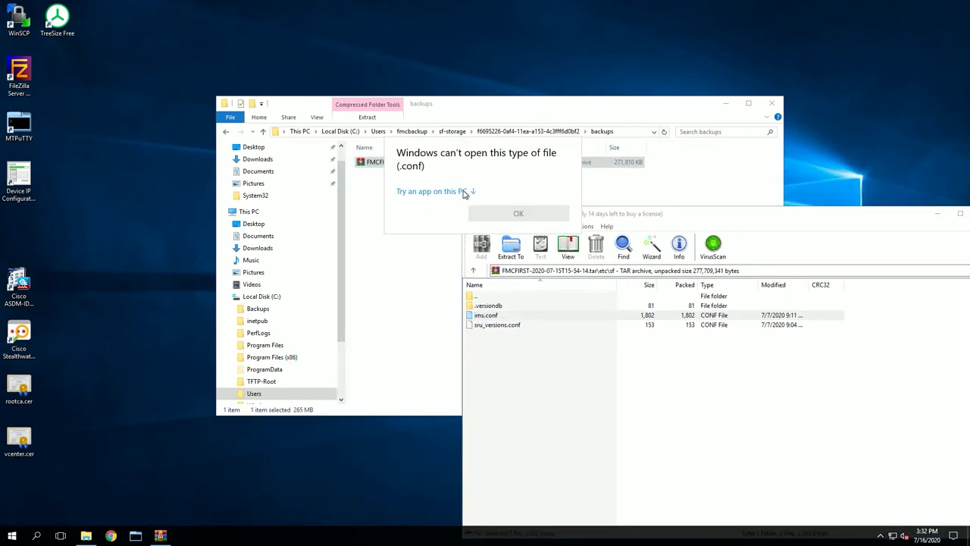
left_click(432, 190)
left_click(426, 235)
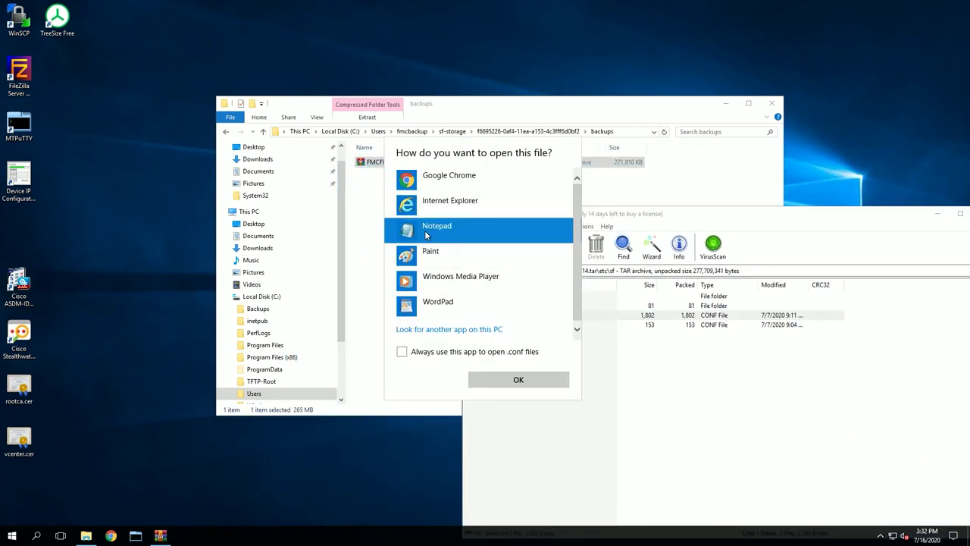
left_click(494, 381)
left_click_drag(591, 255, 188, 132)
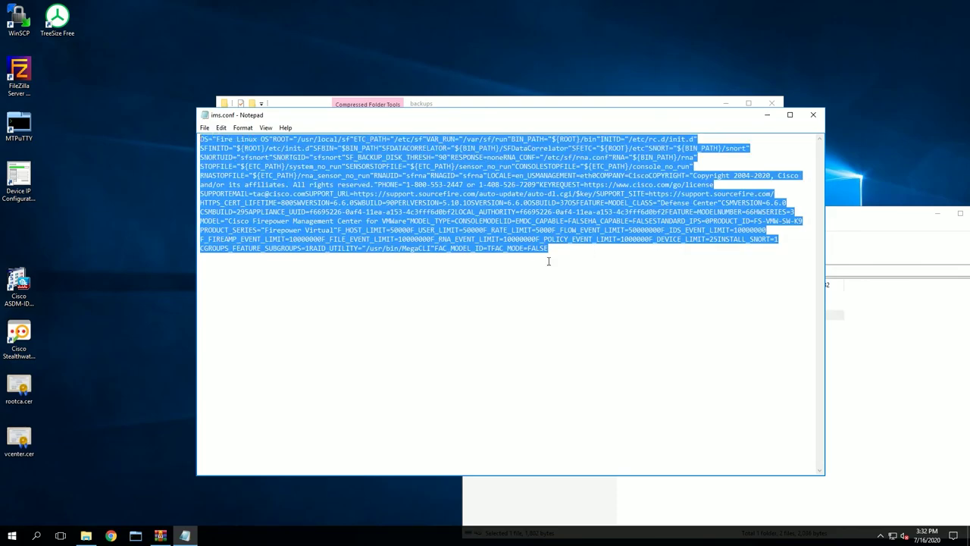
left_click(813, 114)
- Open ims.conf in WordPad, select through its text for review, and close both WordPad and the archive
right_click(494, 316)
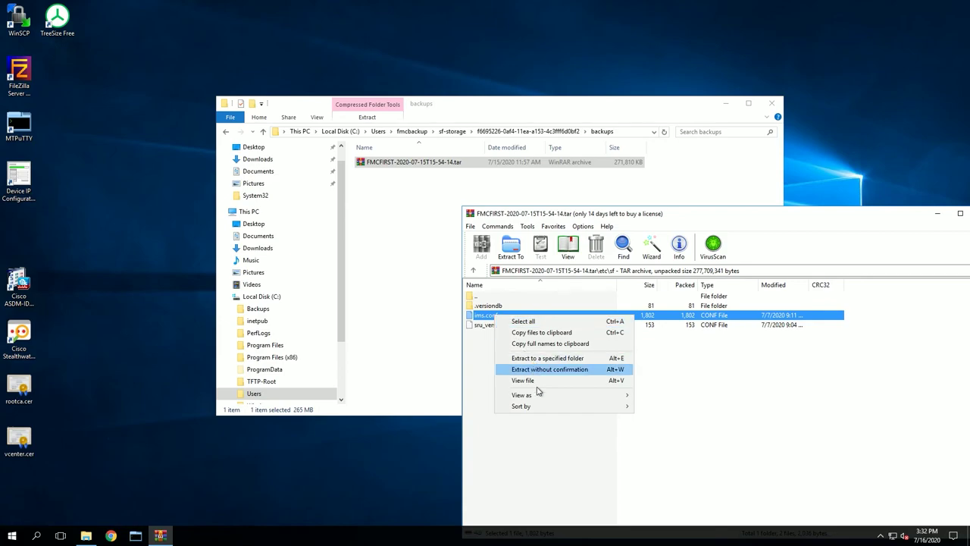
key("Escape")
double_click(485, 317)
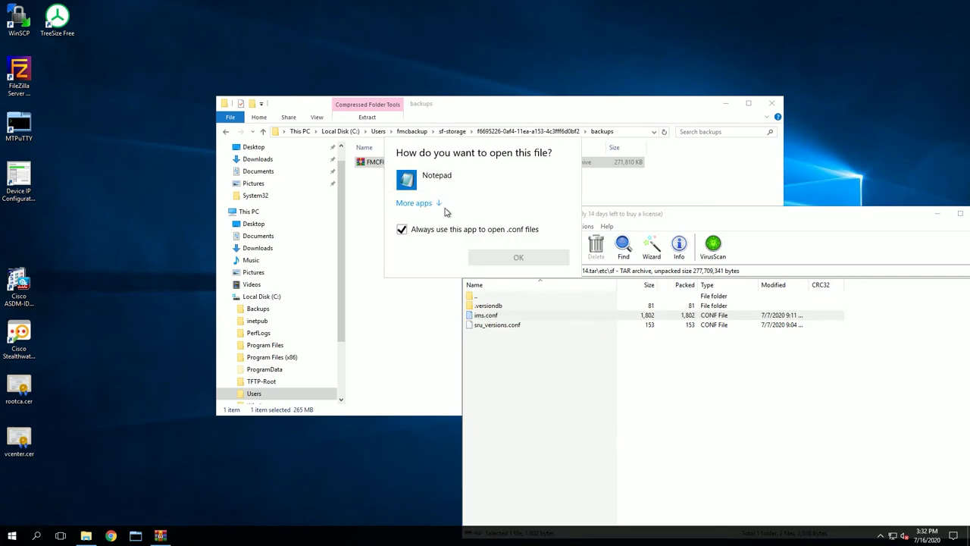
left_click(417, 231)
left_click(414, 202)
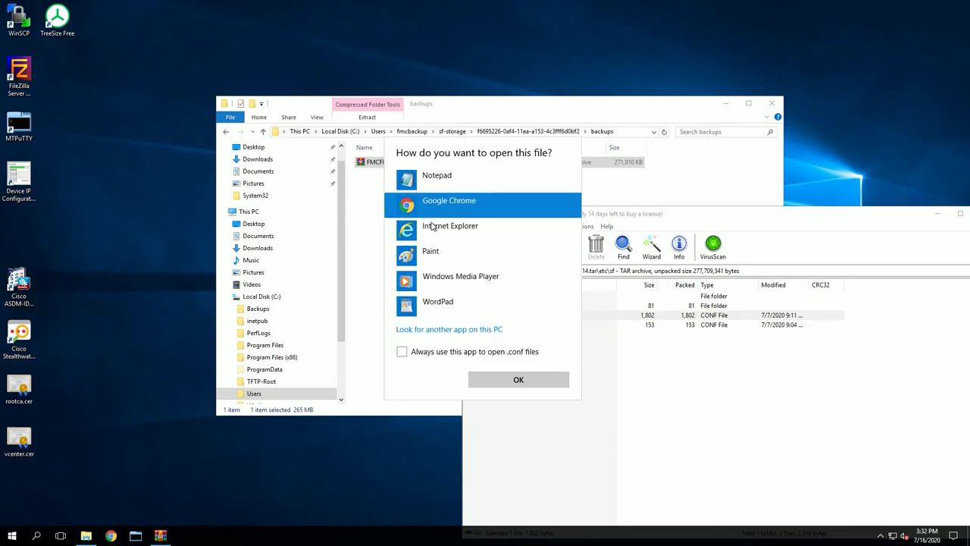
left_click(440, 297)
left_click(508, 378)
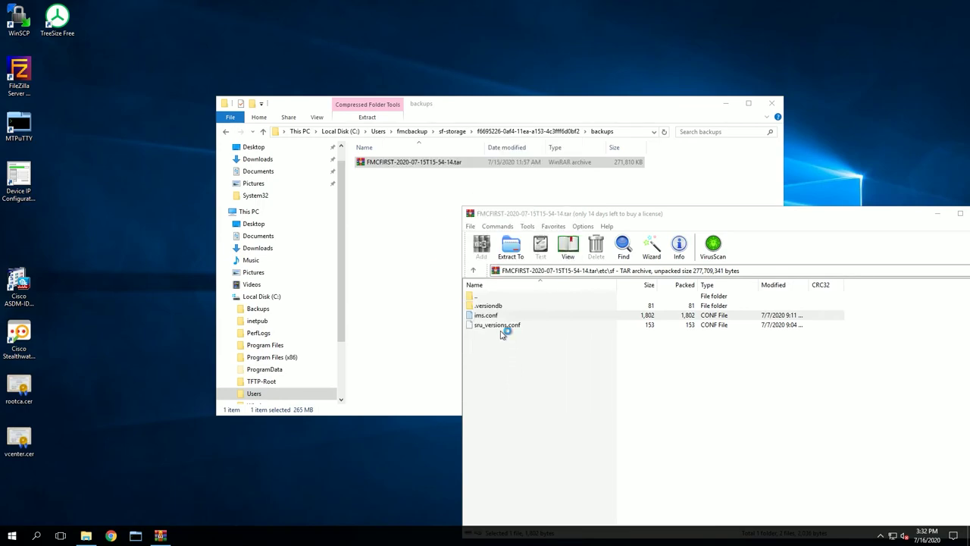
left_click_drag(309, 189, 494, 513)
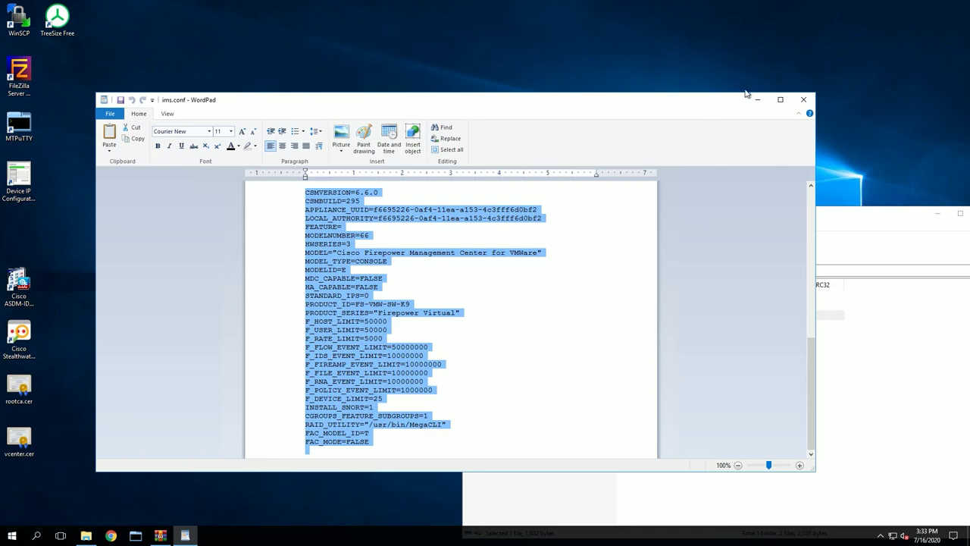
left_click(803, 100)
left_click_drag(730, 223, 564, 153)
left_click(825, 149)
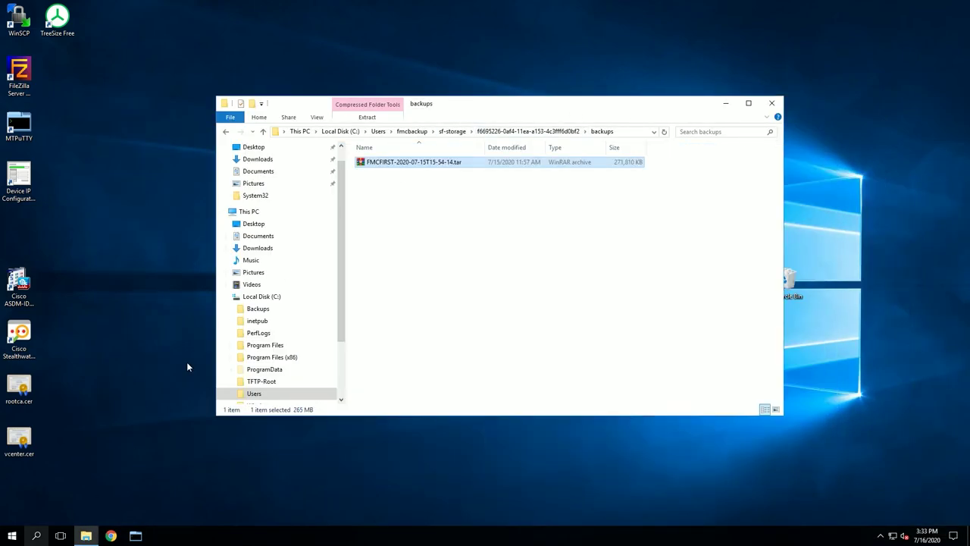
- Switch to Firepower Management Center, check the scheduled weekly backup's task status and close the task list
left_click(587, 14)
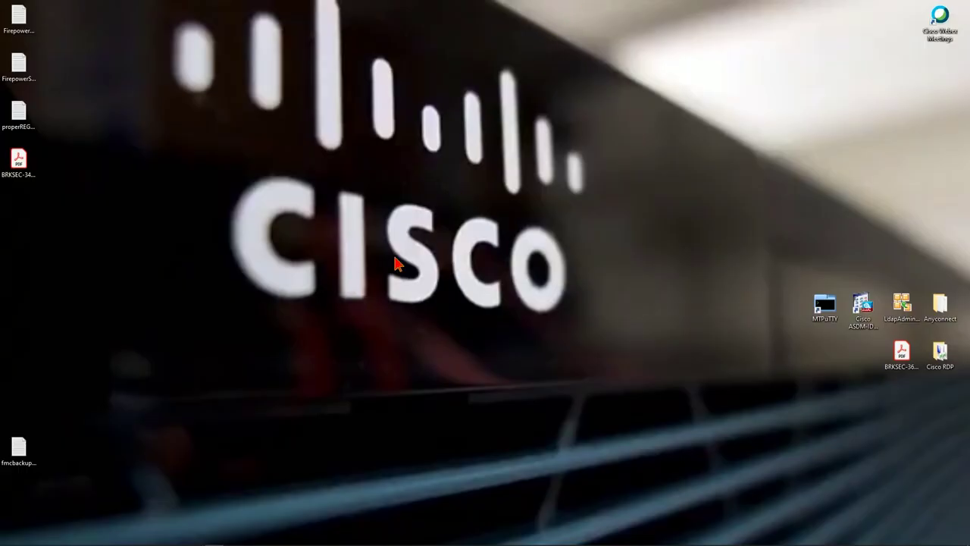
left_click(139, 538)
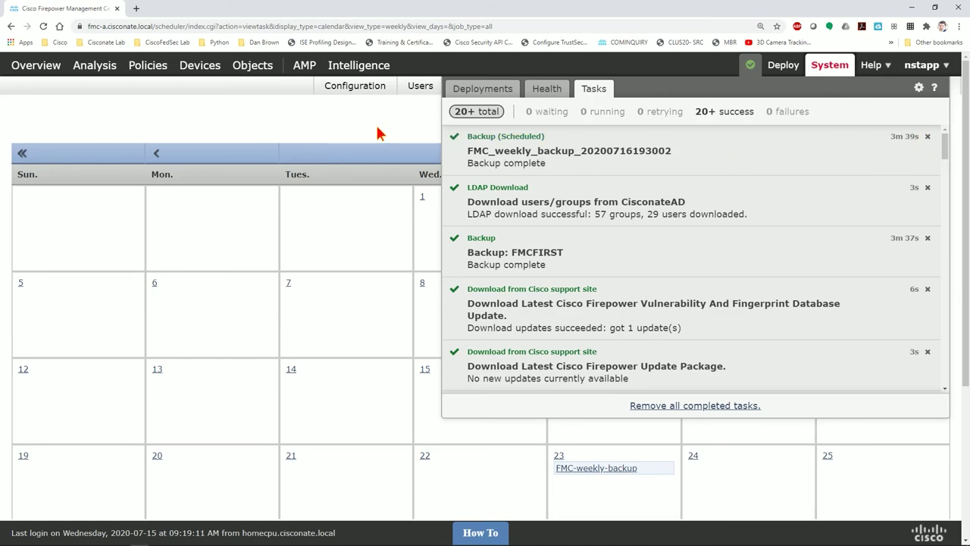
left_click(410, 122)
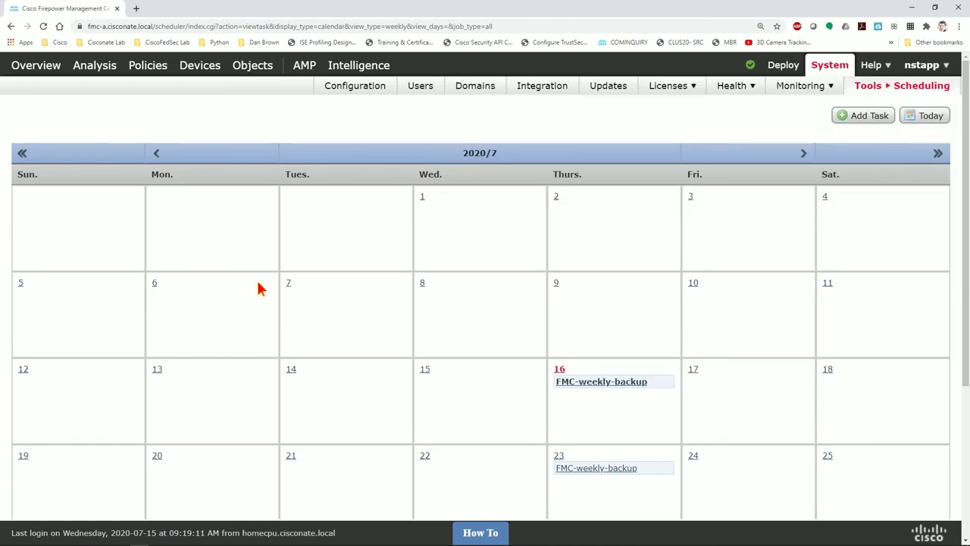
- Switch to the remote Windows server, reopen the f6695226 backups subfolder and select the FMC weekly backup archive
left_click(158, 538)
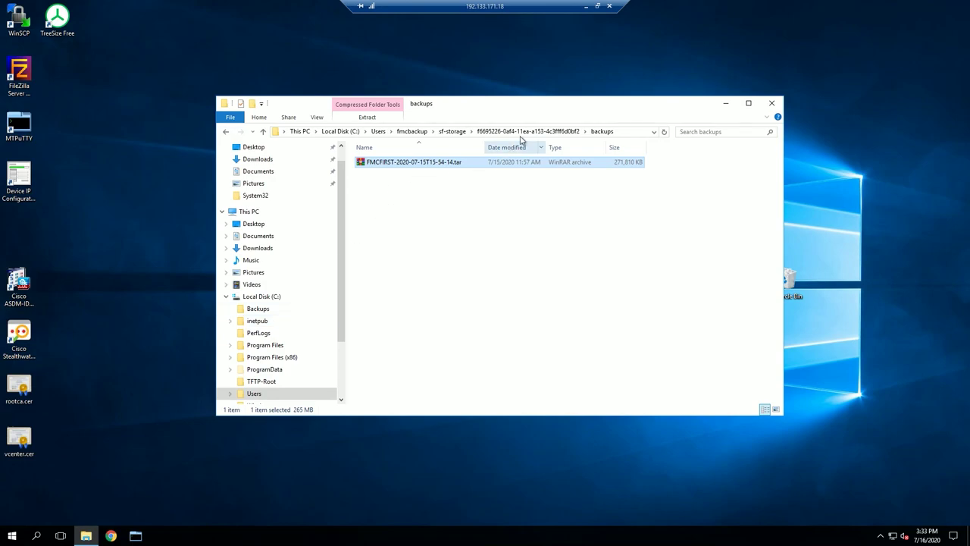
double_click(380, 165)
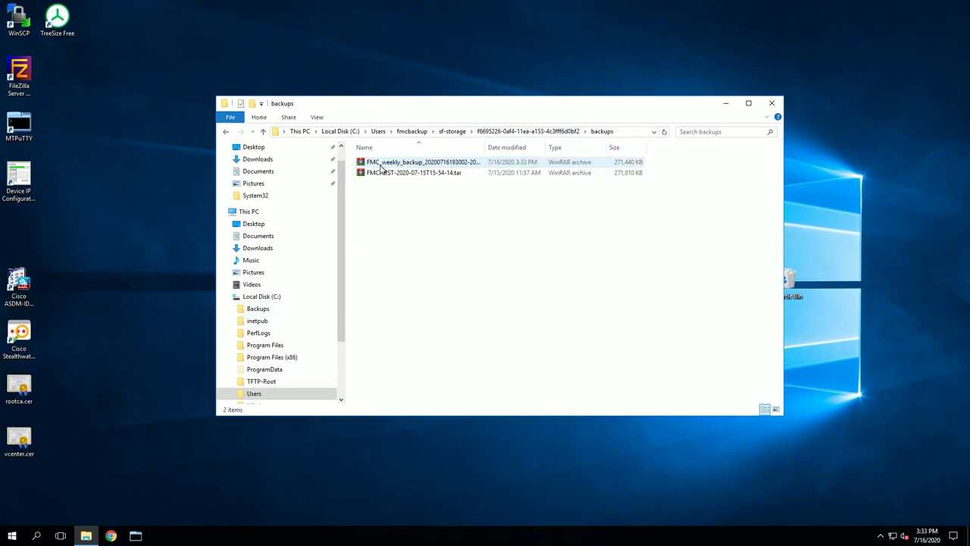
left_click(388, 163)
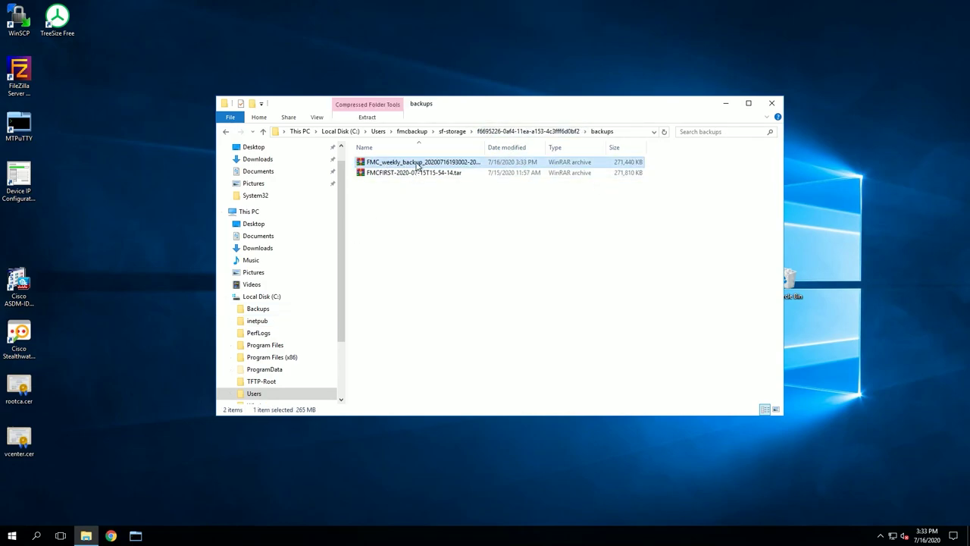
- Try to open the weekly backup archive, widening the Name column to show its full name, and return to Firepower Management Center
double_click(425, 163)
left_click(574, 310)
double_click(485, 148)
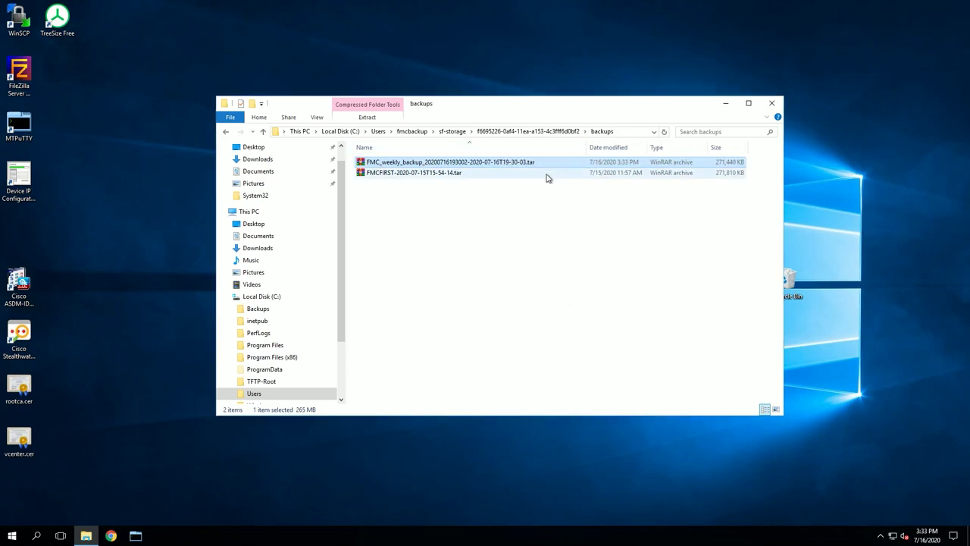
double_click(491, 166)
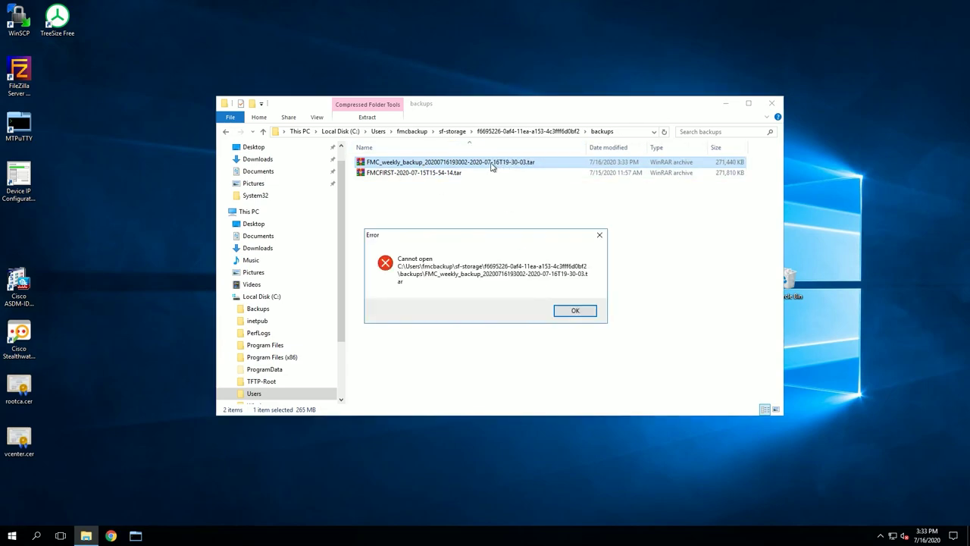
left_click(574, 312)
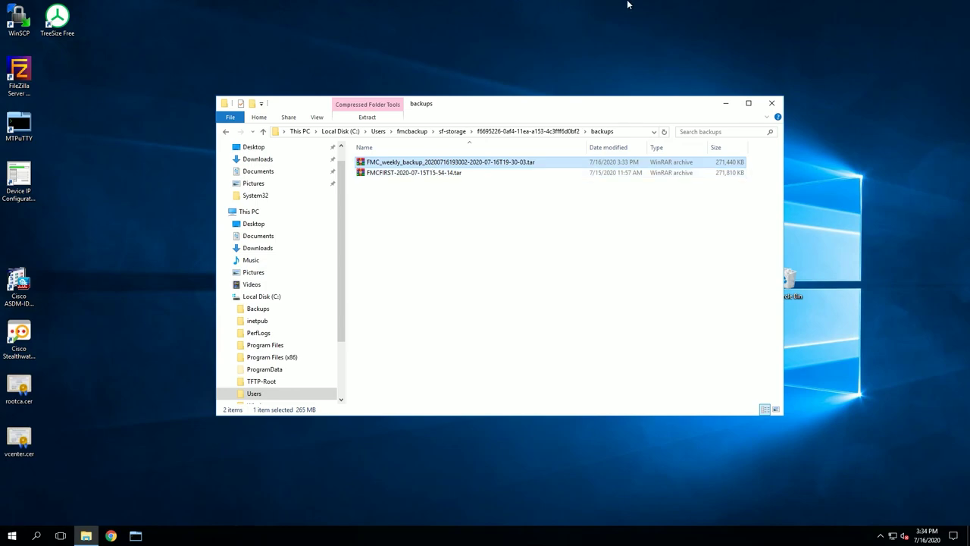
mouse_move(552, 6)
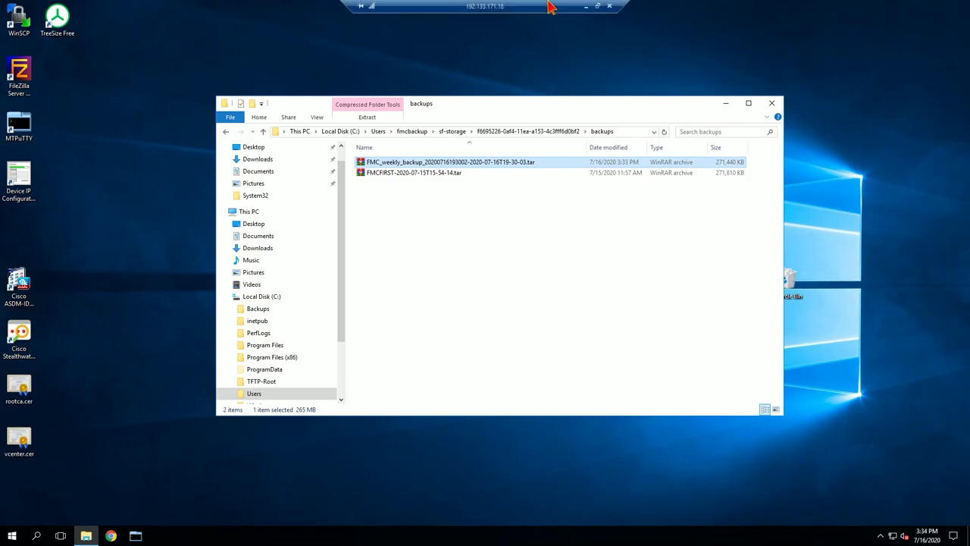
left_click(587, 7)
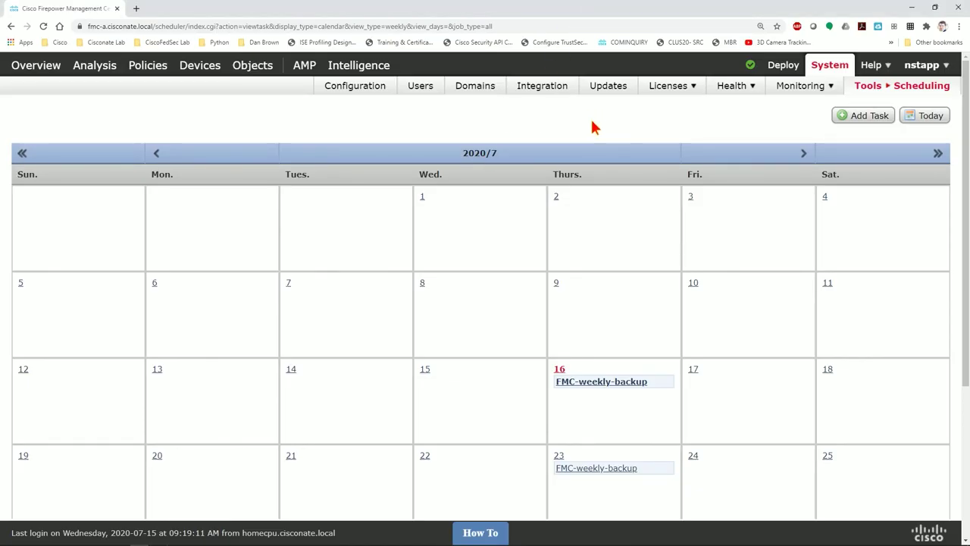